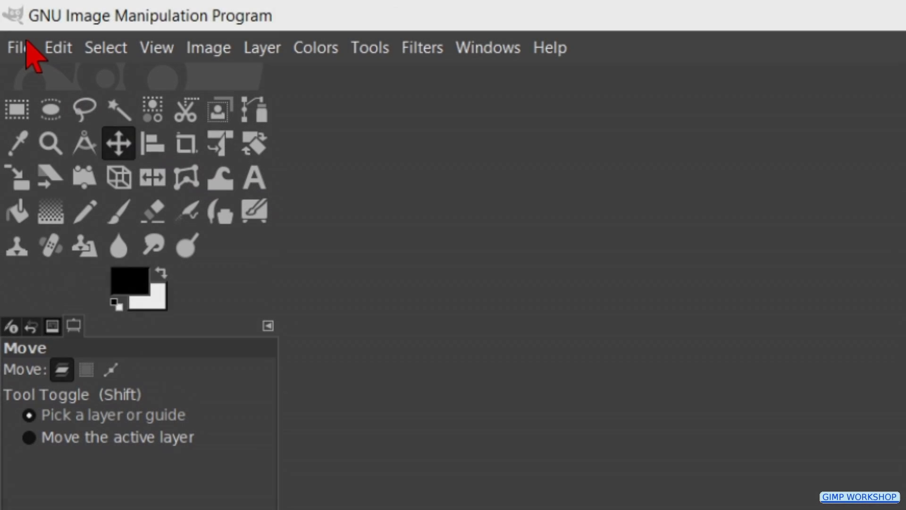
Create a new blank image 350 px wide and 500 px high from File > New.
click(27, 45)
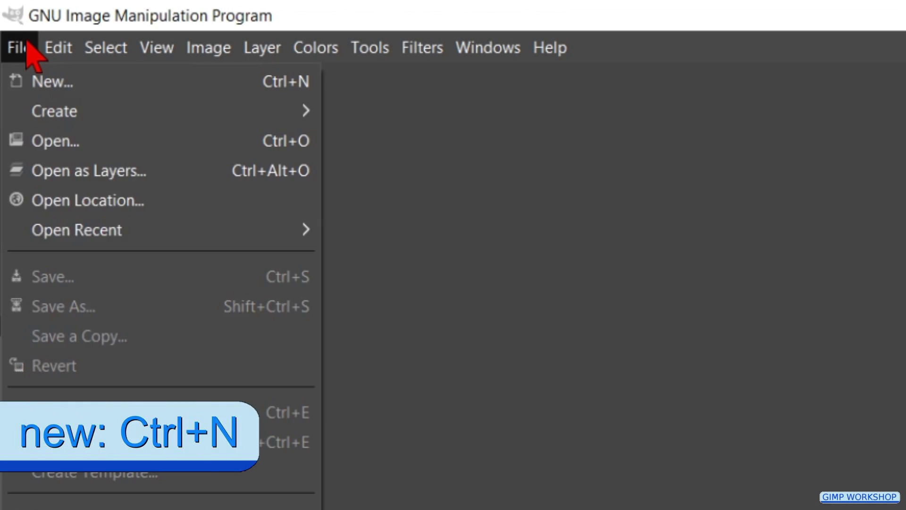
click(39, 82)
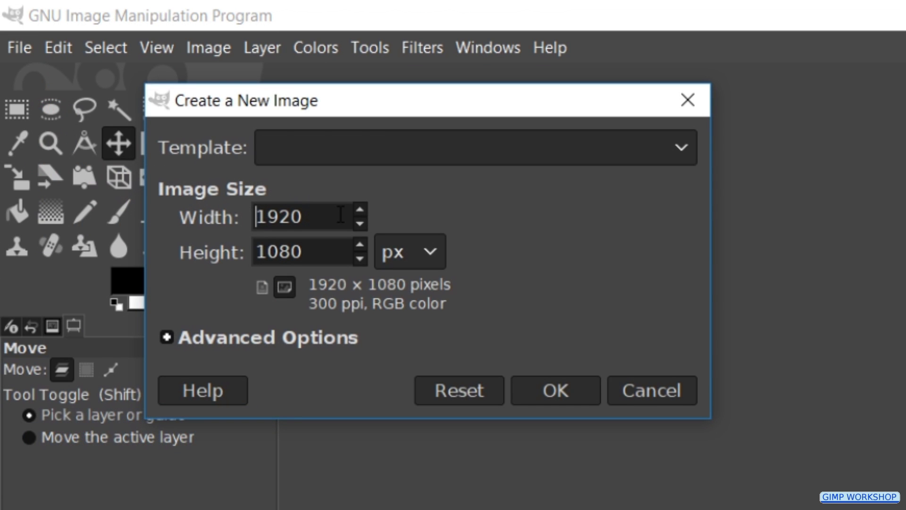
double_click(340, 215)
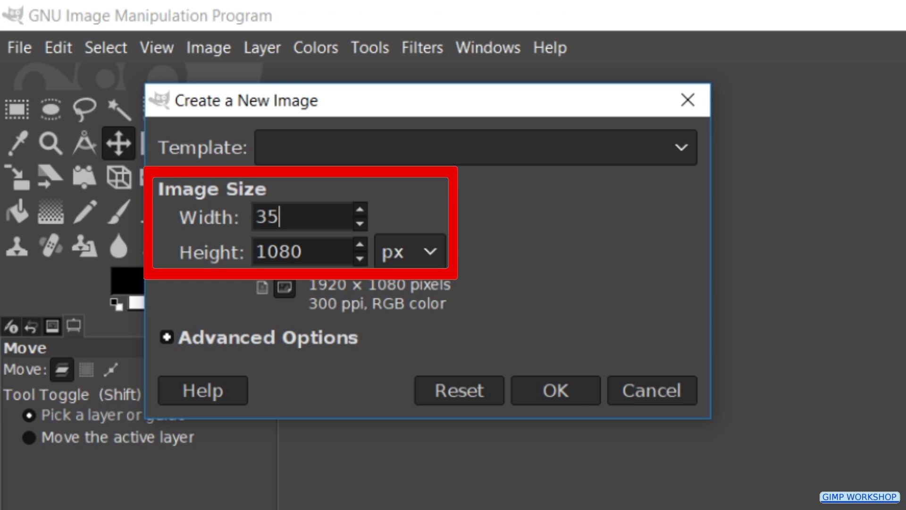
key(Tab)
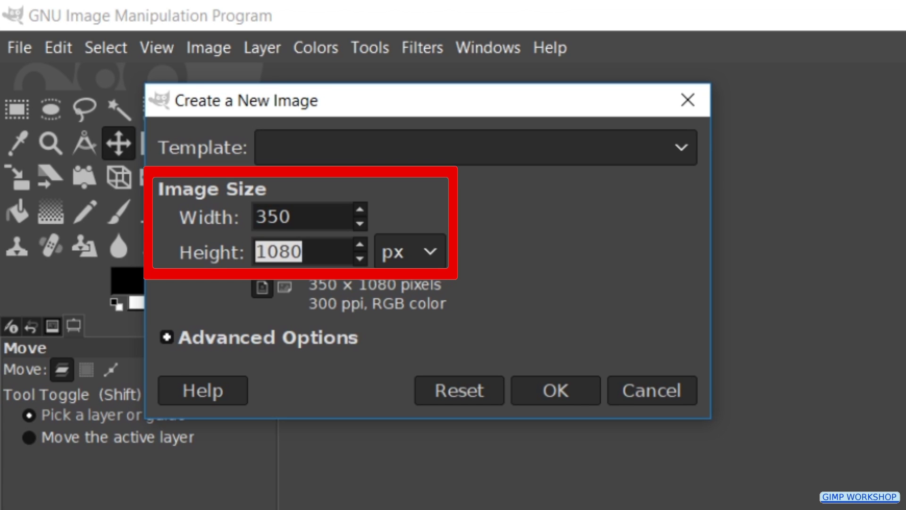
text(5)
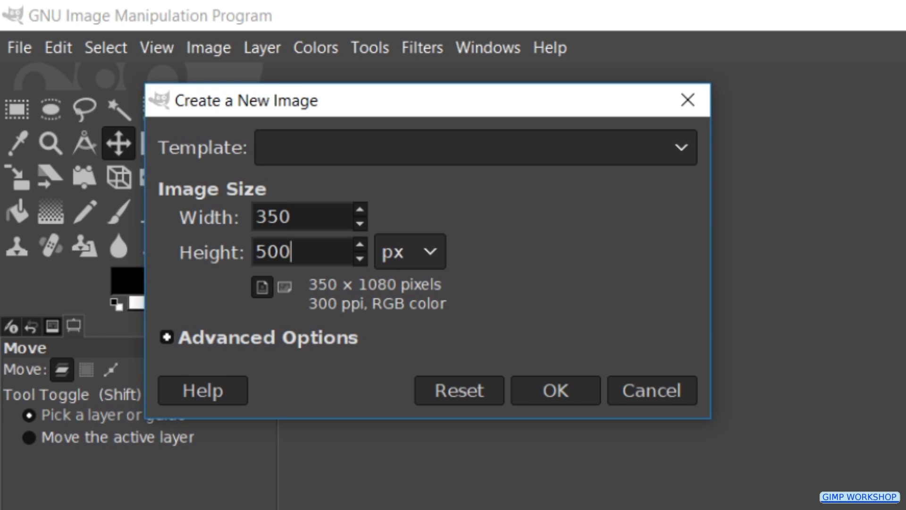
key(Return)
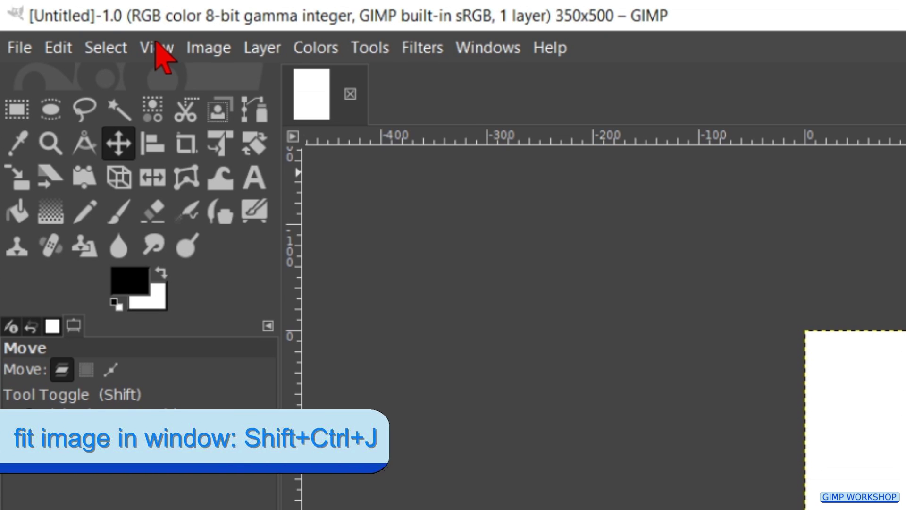
Zoom the view to fit the whole image in the window.
click(74, 23)
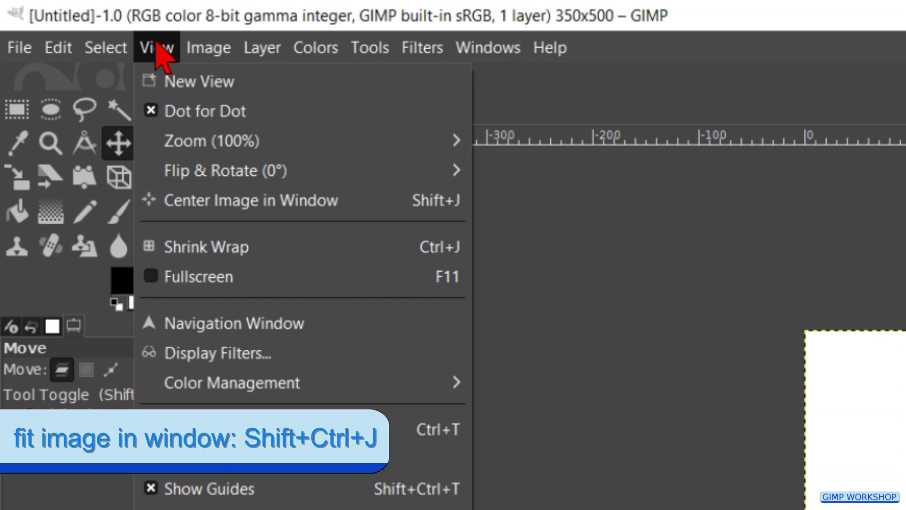
mouse_move(356, 141)
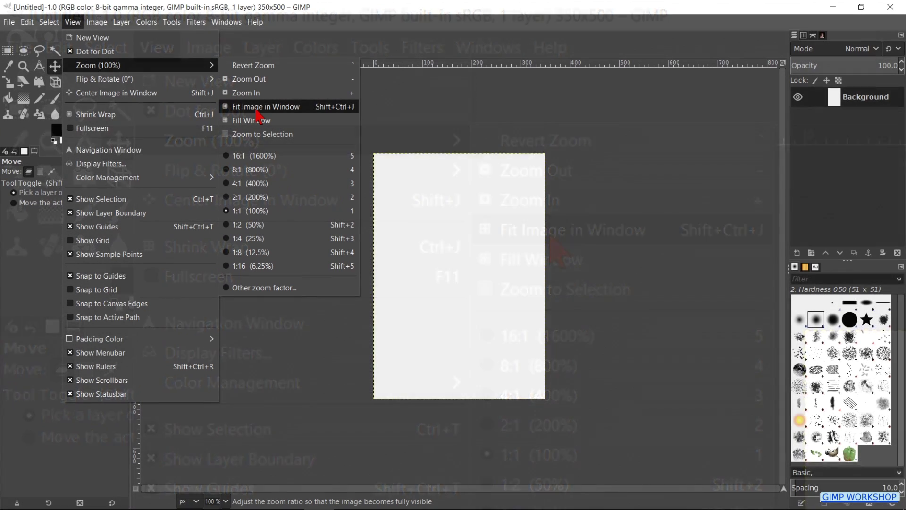
click(550, 234)
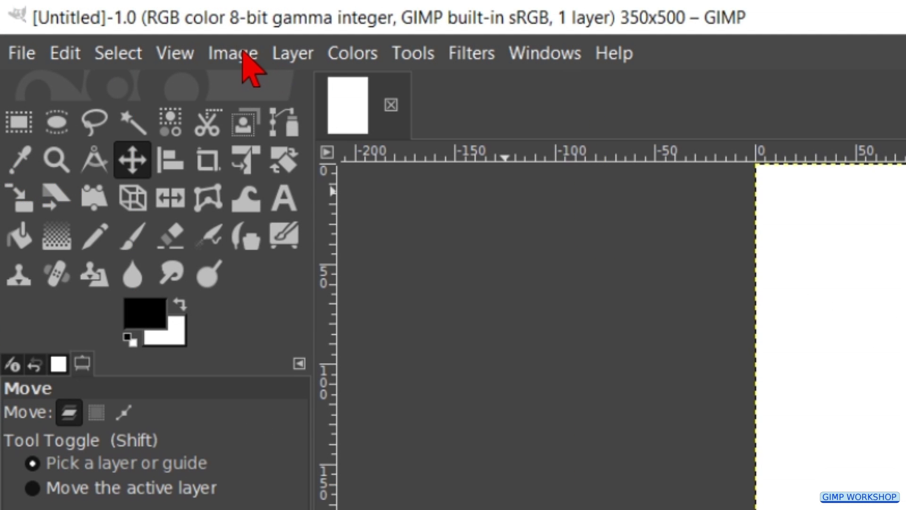
Convert the image to Grayscale mode.
click(246, 55)
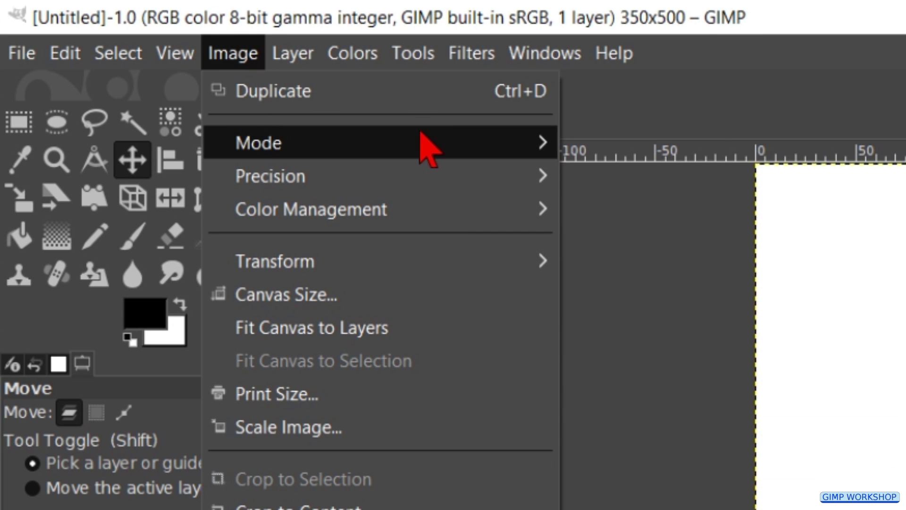
mouse_move(439, 152)
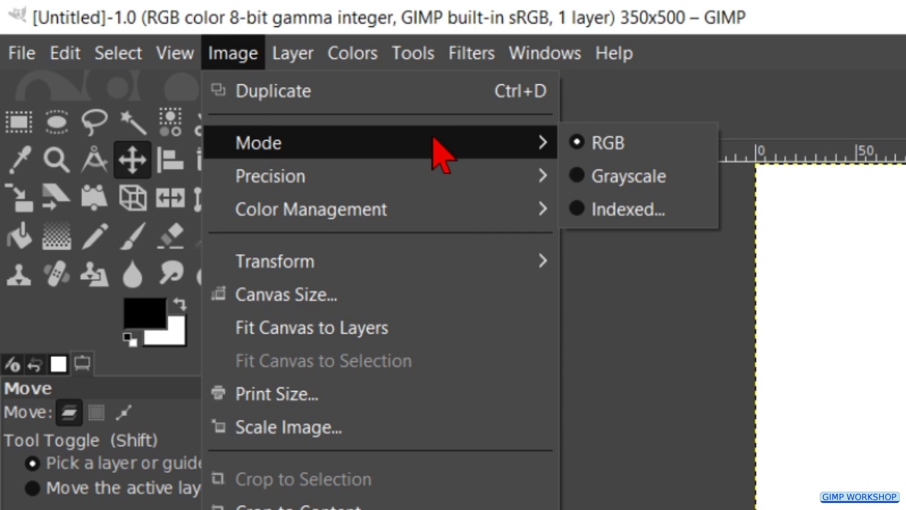
click(609, 181)
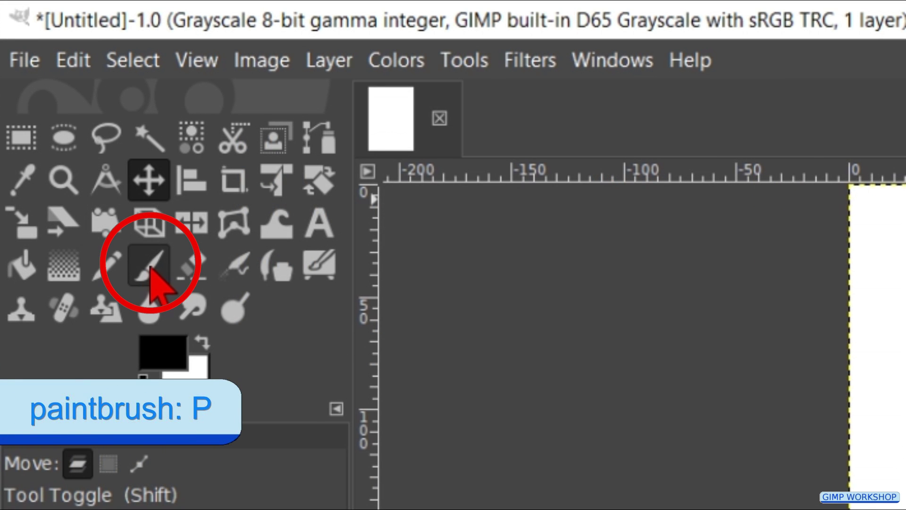
Select the Paintbrush with the Acrylic 05 brush at size 100.
click(151, 267)
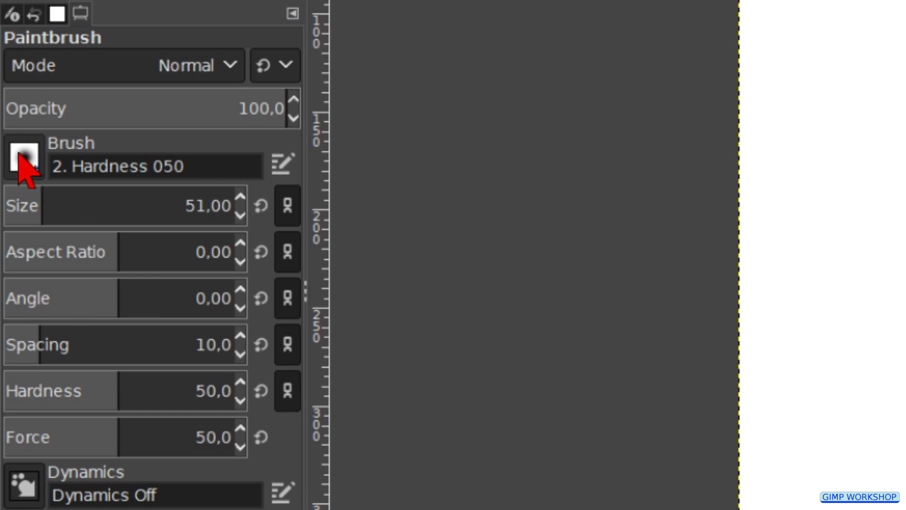
click(24, 160)
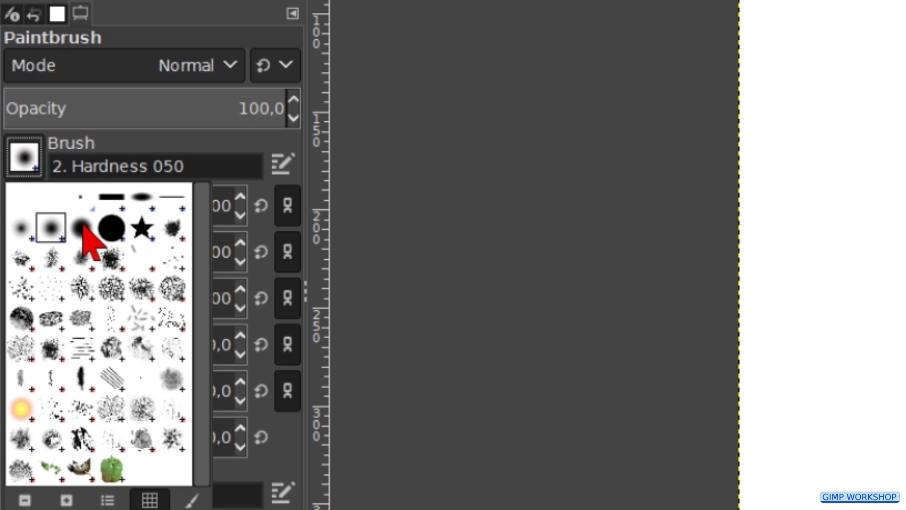
click(113, 261)
triple_click(221, 207)
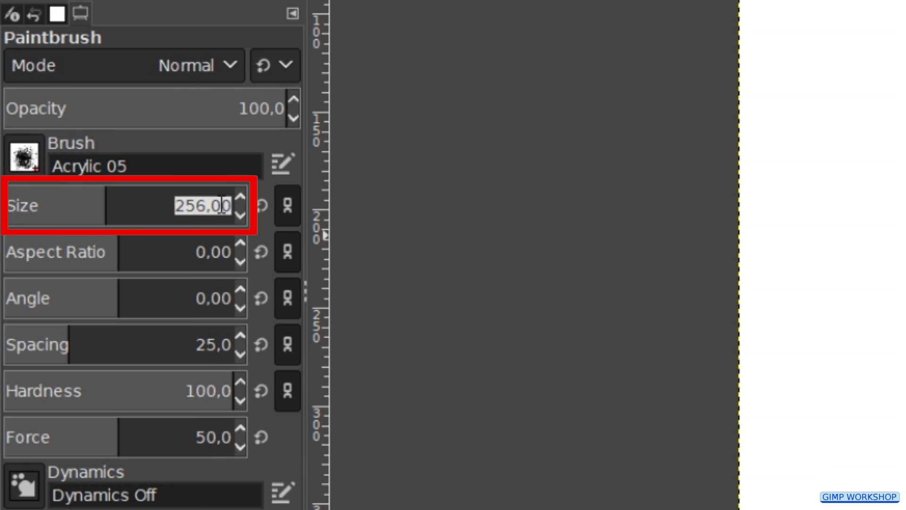
text(100)
key(Return)
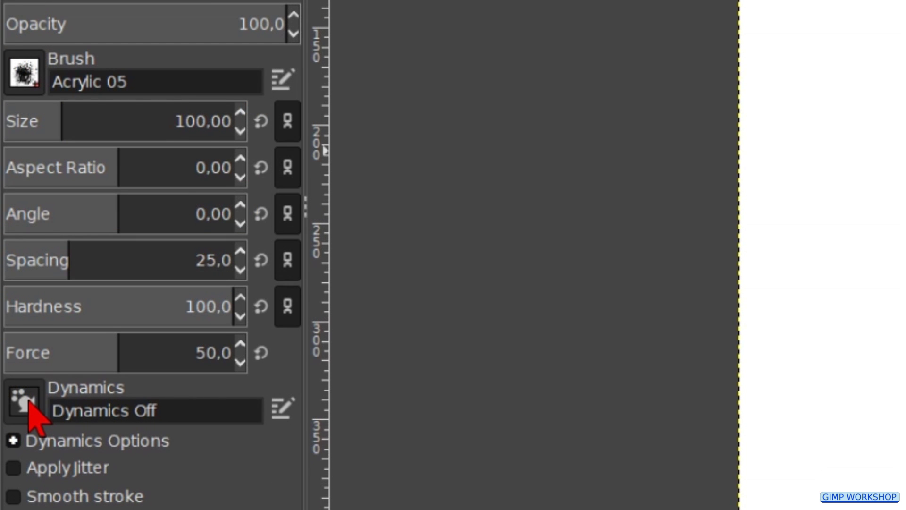
Set the brush dynamics to Track Direction.
click(29, 402)
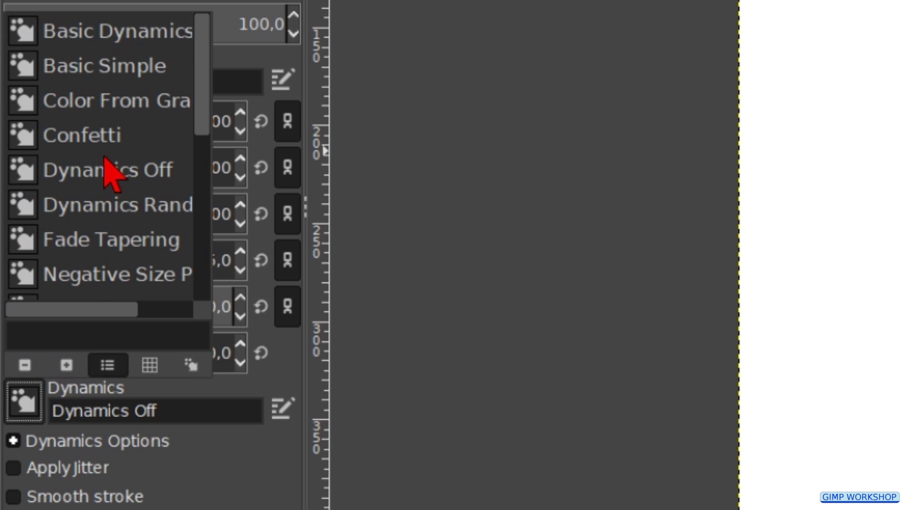
scroll(109, 173, down, 3)
scroll(113, 175, down, 2)
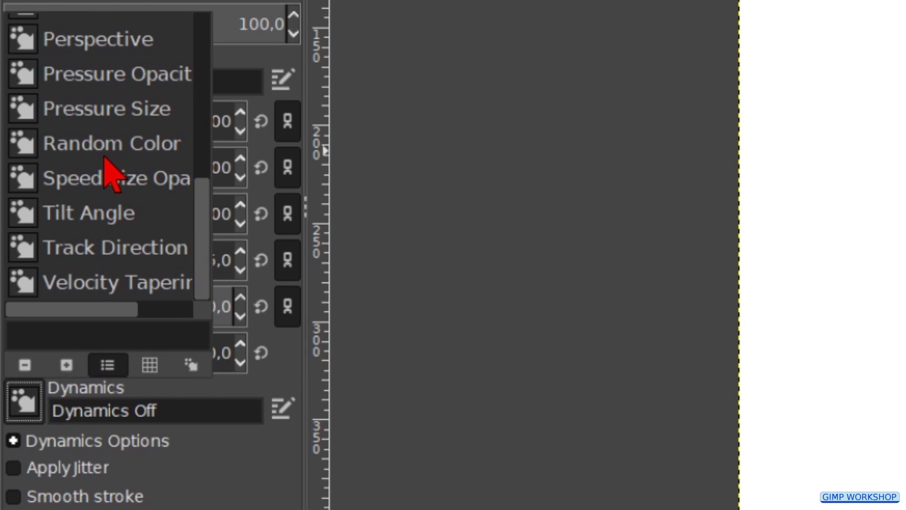
click(107, 250)
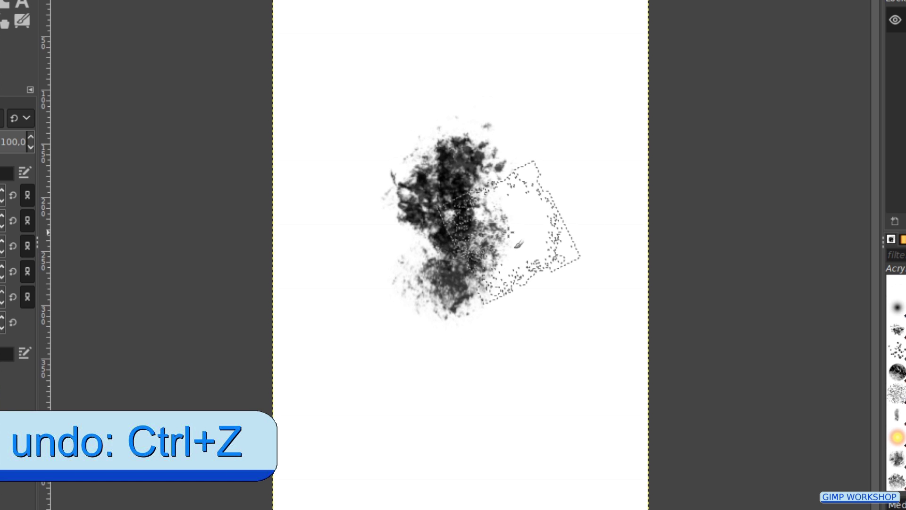
Stamp two more dark ink dabs, one beside the smudge and one lower down.
click(526, 231)
click(474, 312)
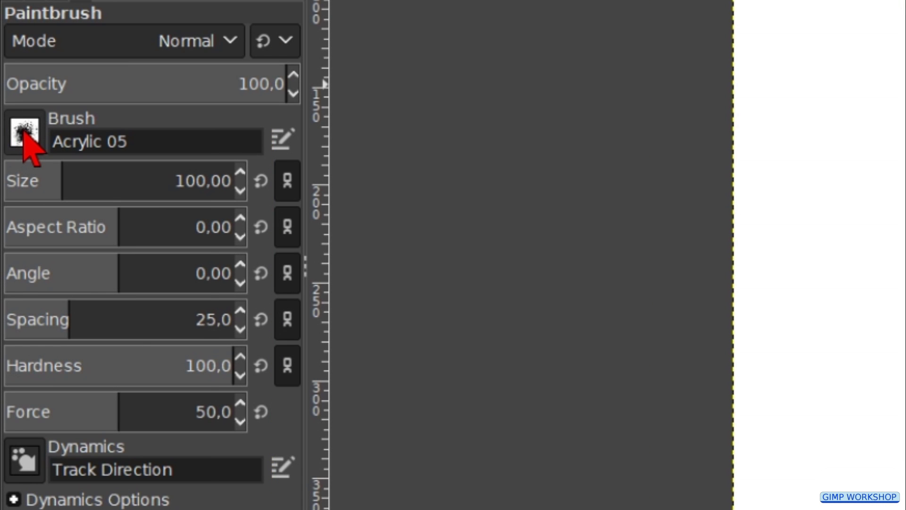
Switch the paintbrush to Texture Hose 01 at size 100.
click(24, 133)
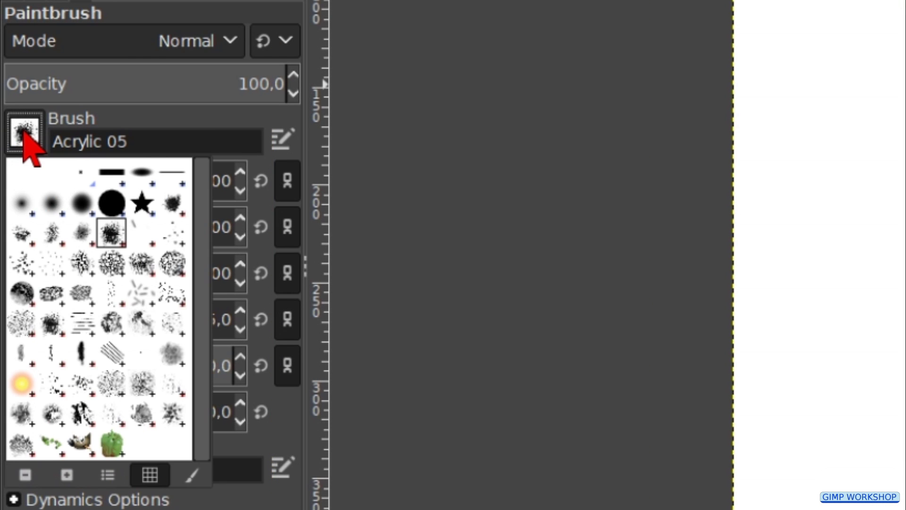
click(85, 413)
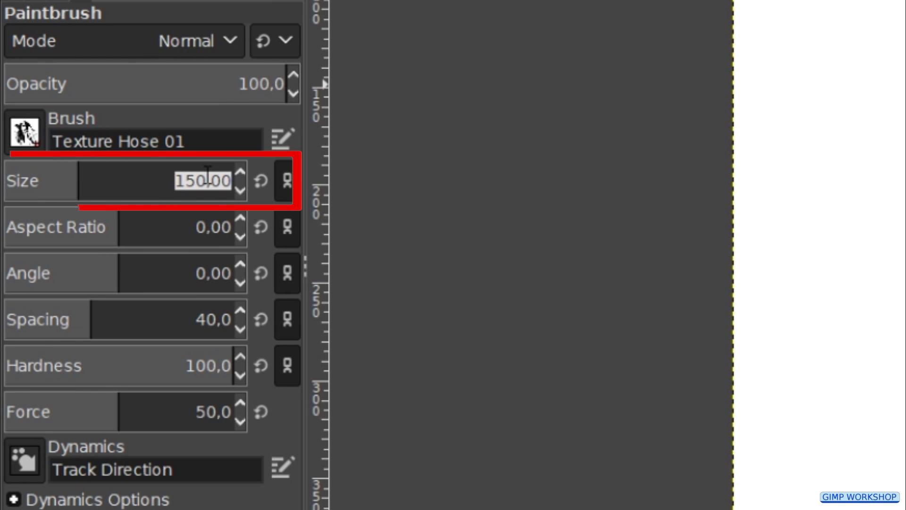
text(1)
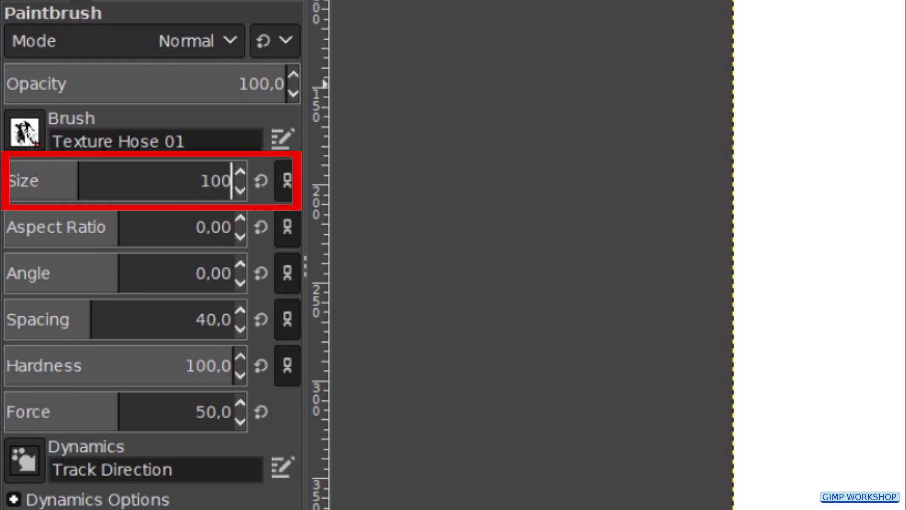
key(Return)
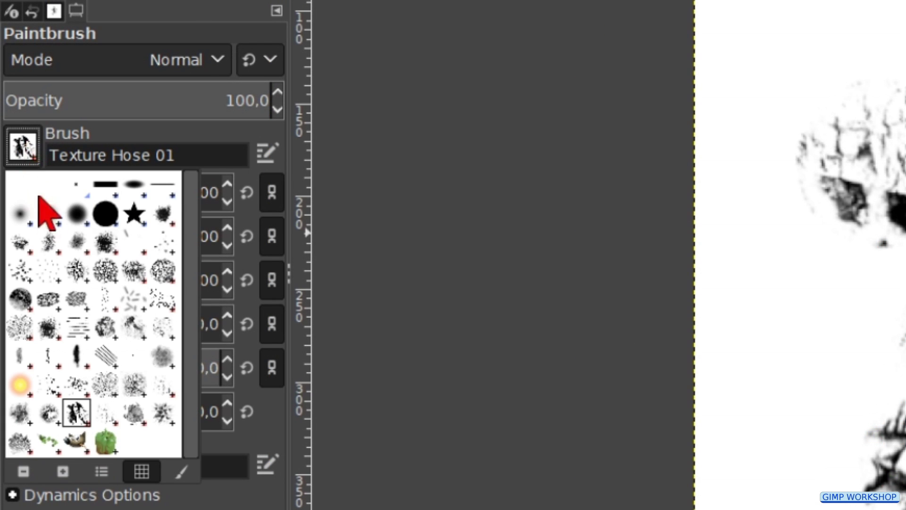
Select the Oils 02 brush for painting.
click(132, 323)
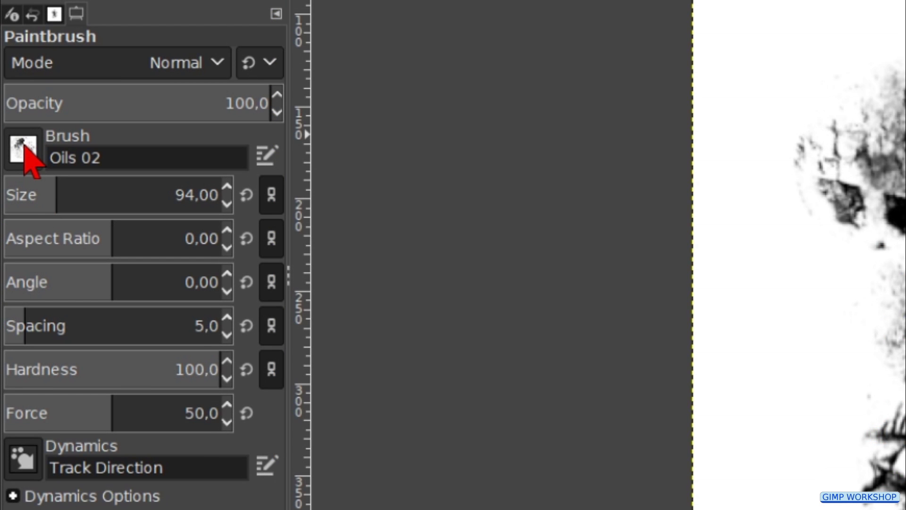
Switch to Oils 03 at size 100 and stamp texture on the shape's left edge and top-left.
click(23, 149)
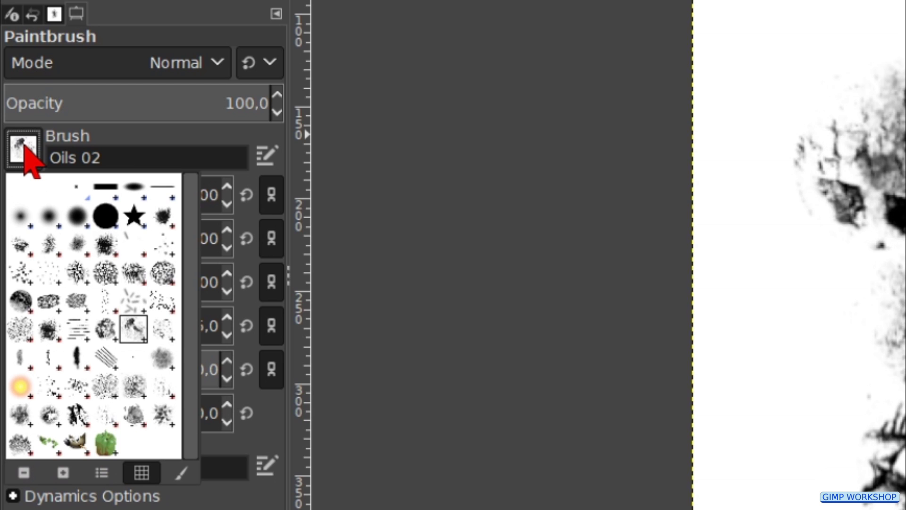
double_click(163, 329)
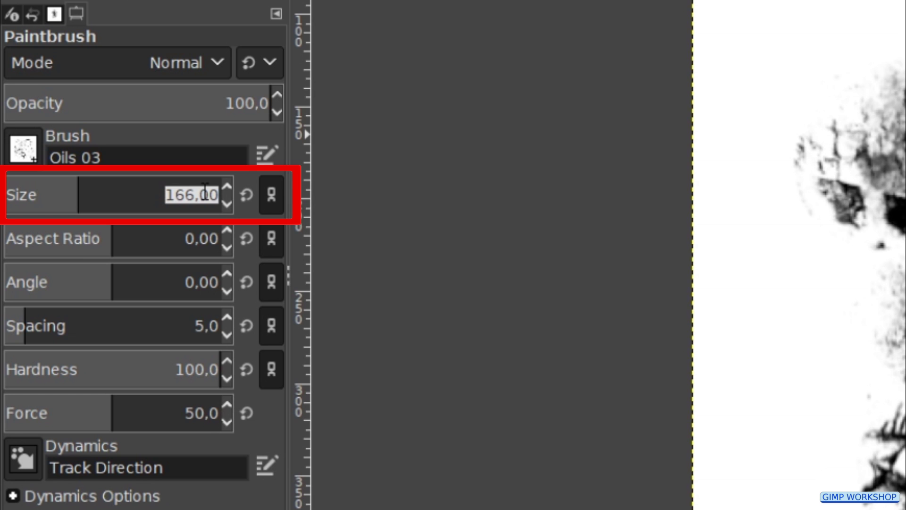
text(1)
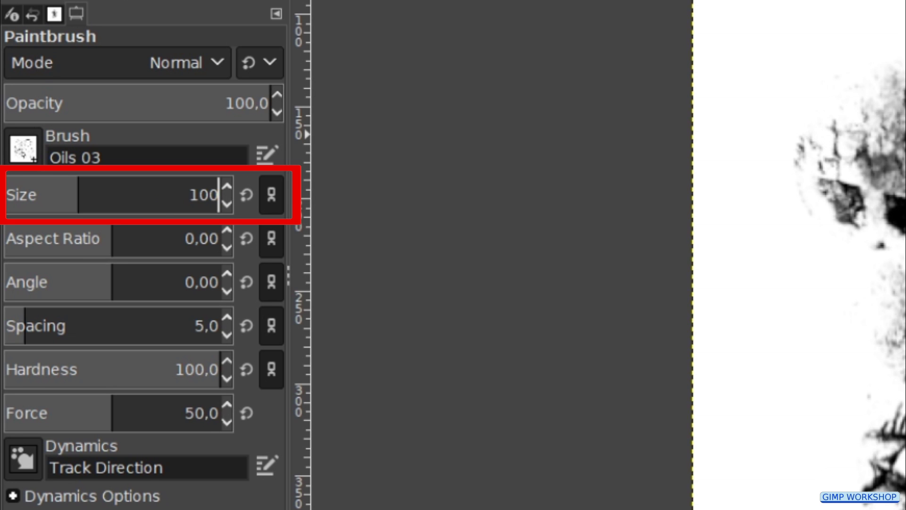
text(00)
key(Return)
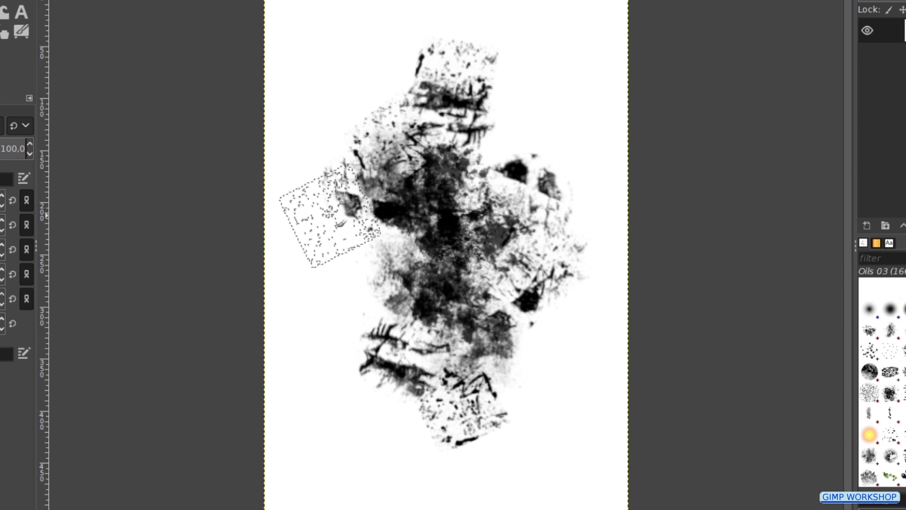
click(351, 231)
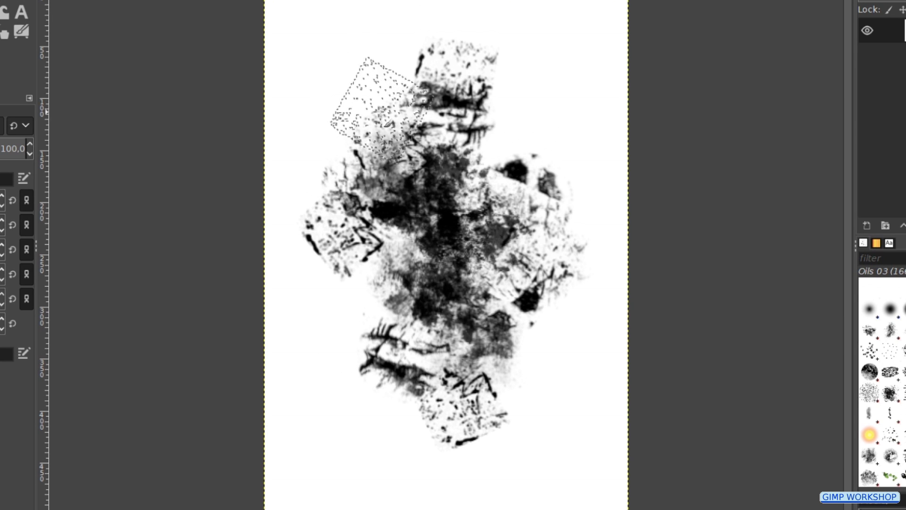
click(371, 101)
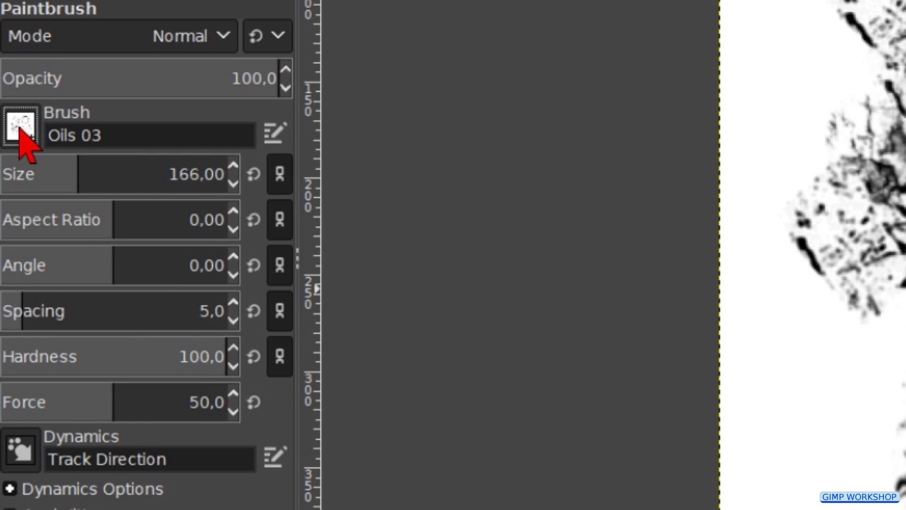
Choose the Splats 02 brush at size 150.
click(21, 128)
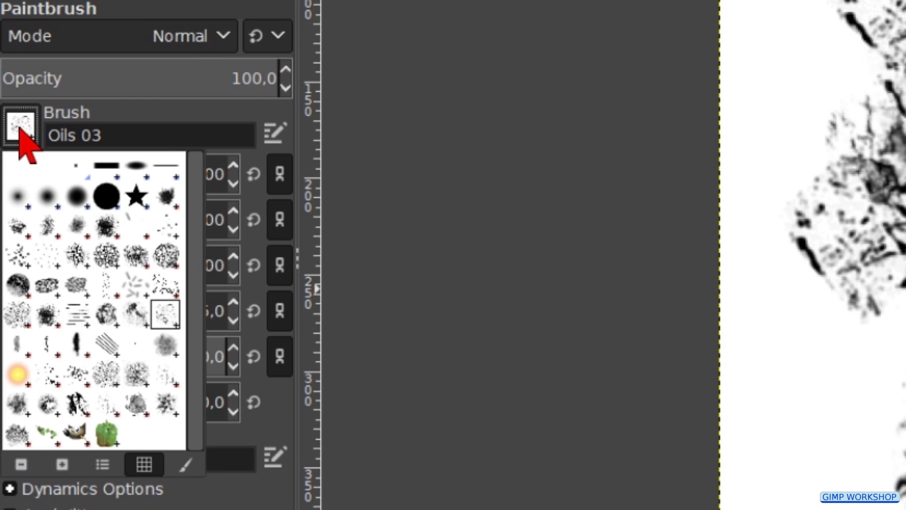
click(84, 374)
click(215, 174)
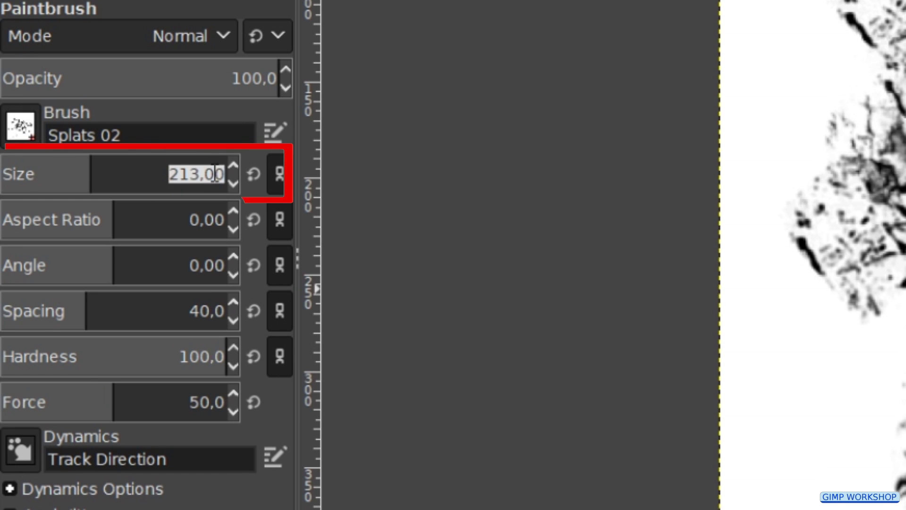
text(1)
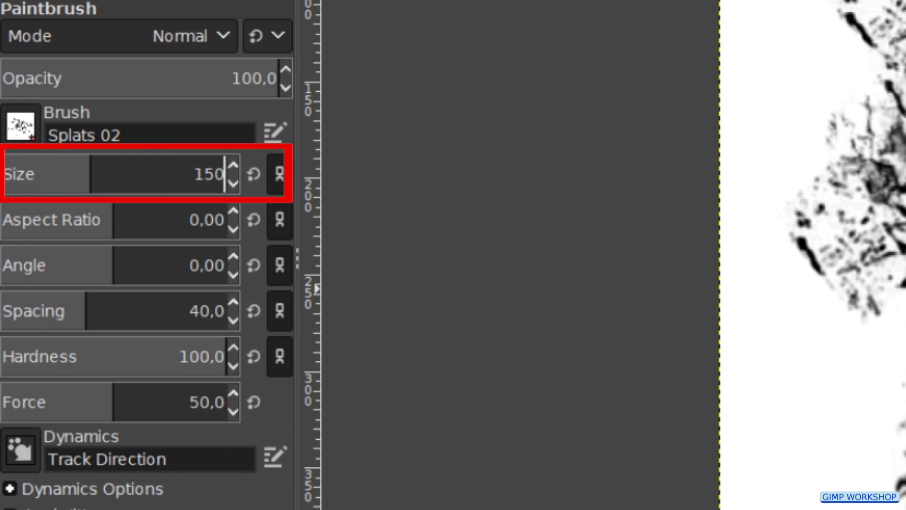
text(50)
key(Return)
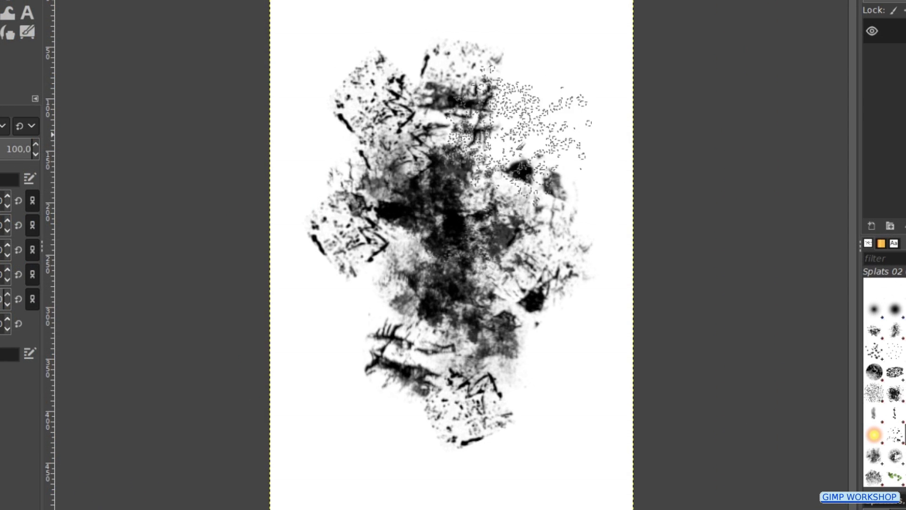
Stamp splats at the top, lower-right, centre and lower-left of the painting.
click(439, 31)
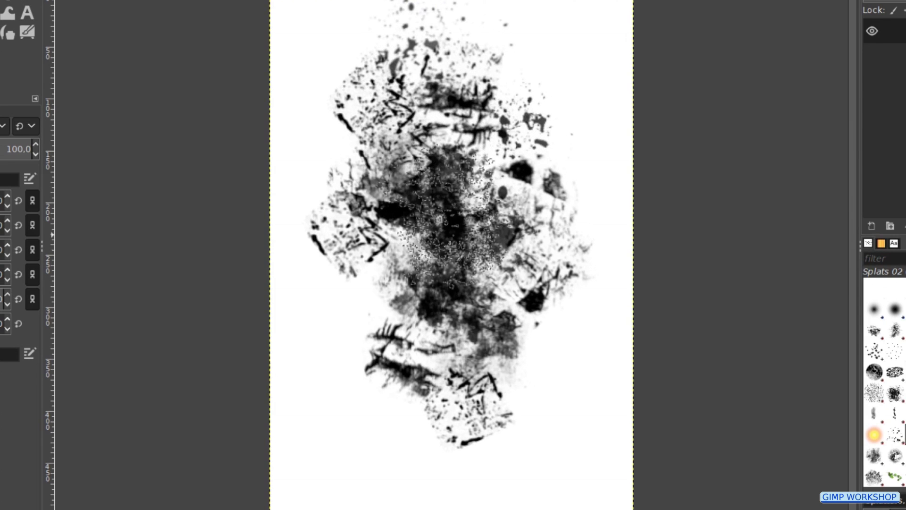
click(490, 333)
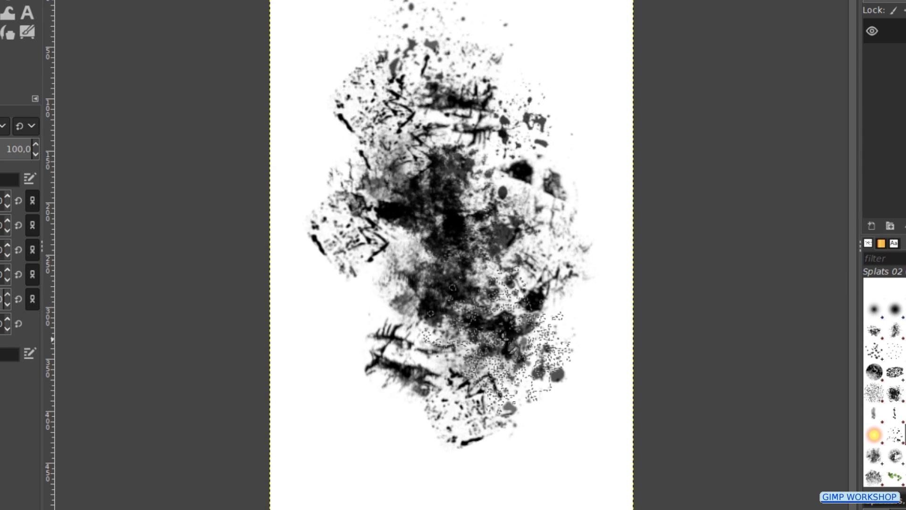
click(470, 287)
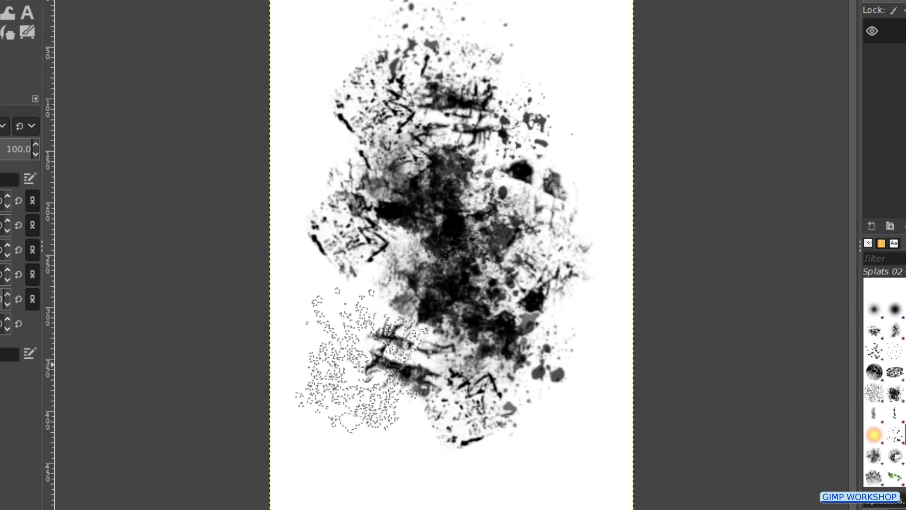
click(358, 373)
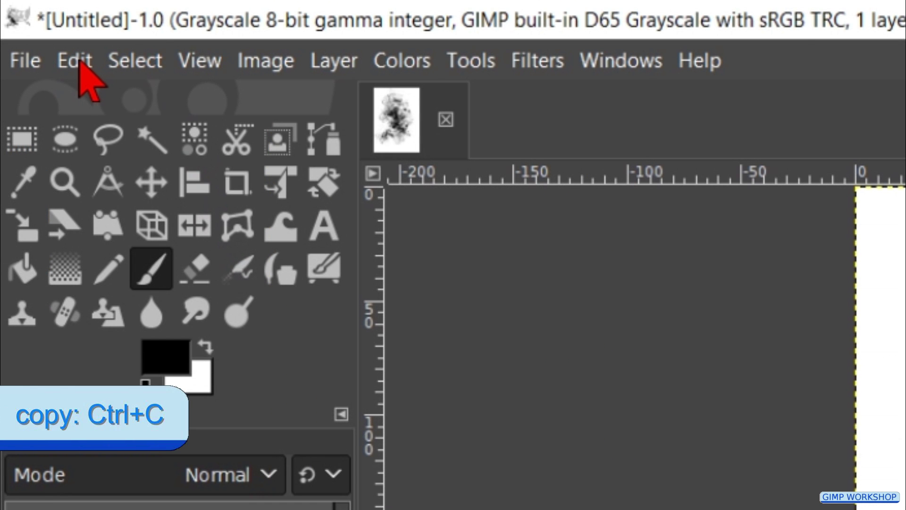
Copy the ink painting and paste it as a new brush, naming it 'ink'.
click(76, 61)
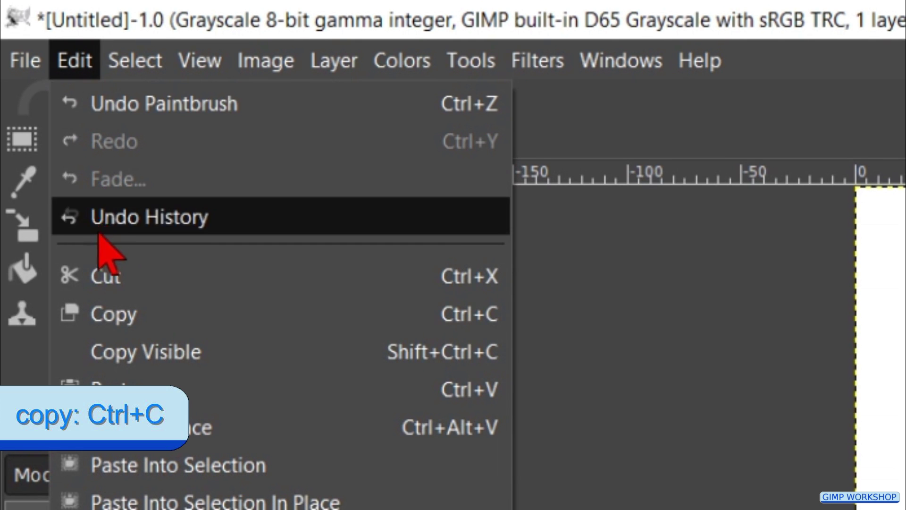
click(113, 314)
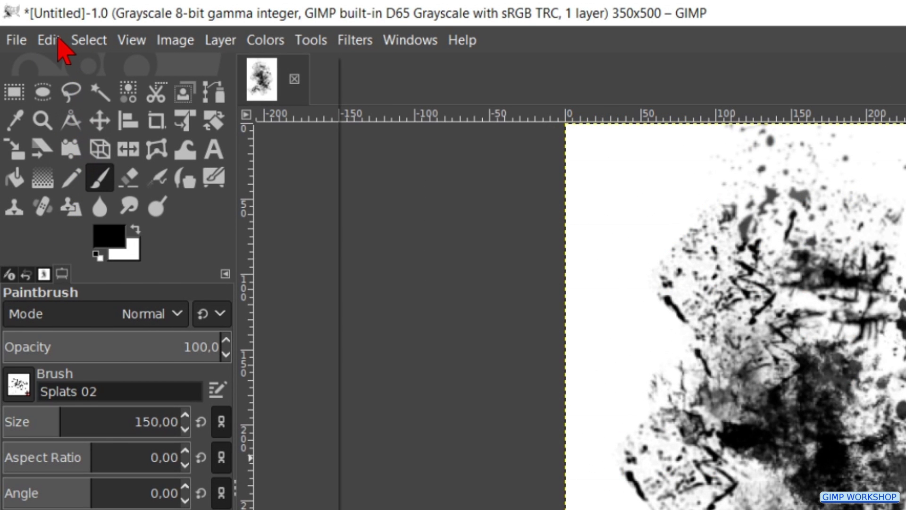
click(58, 41)
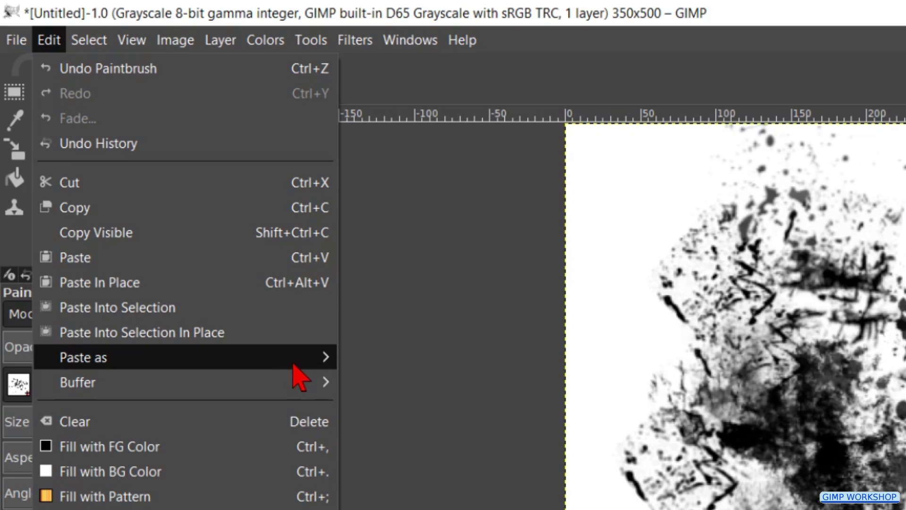
mouse_move(299, 372)
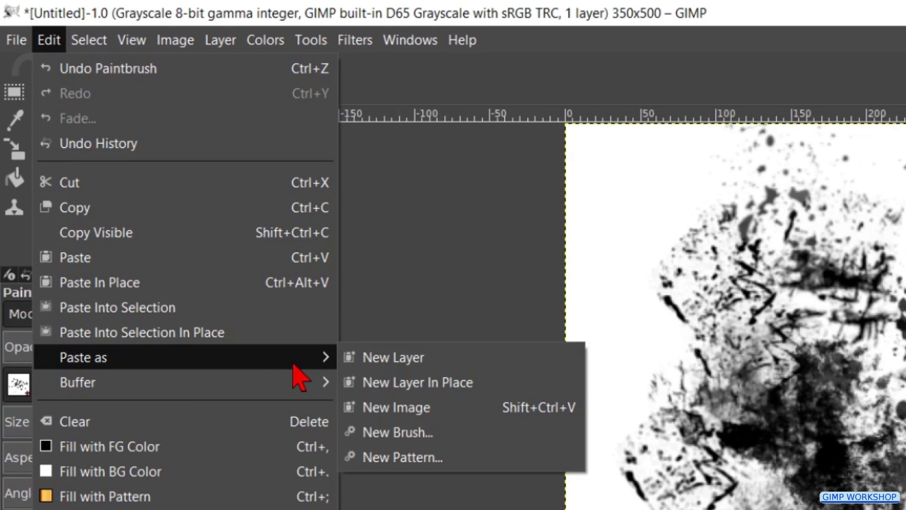
click(399, 432)
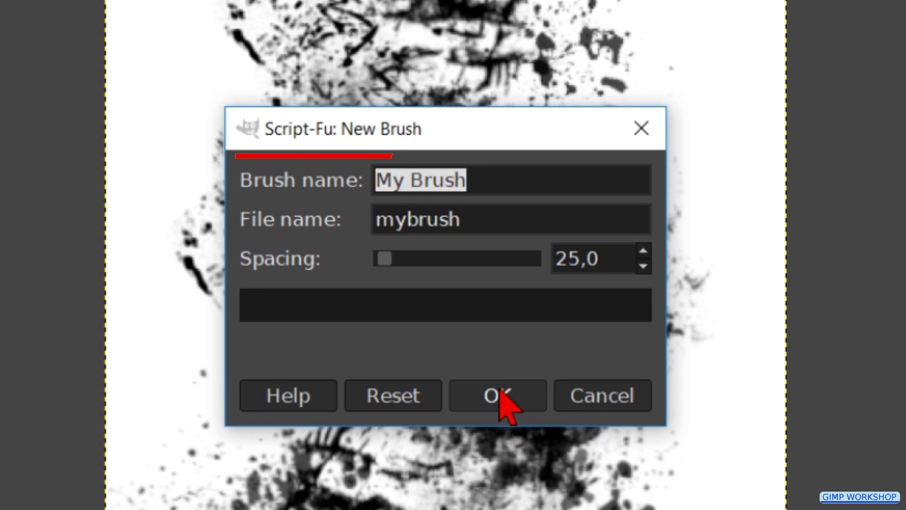
text(i)
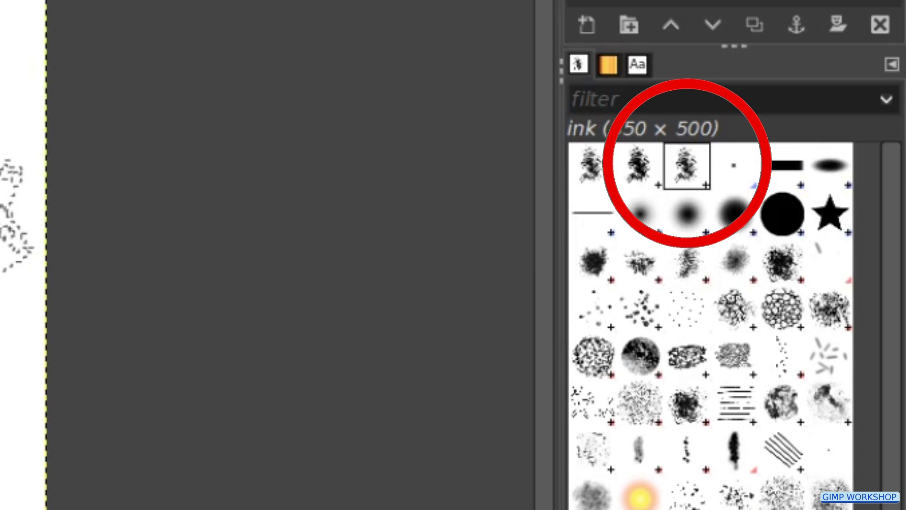
right_click(682, 162)
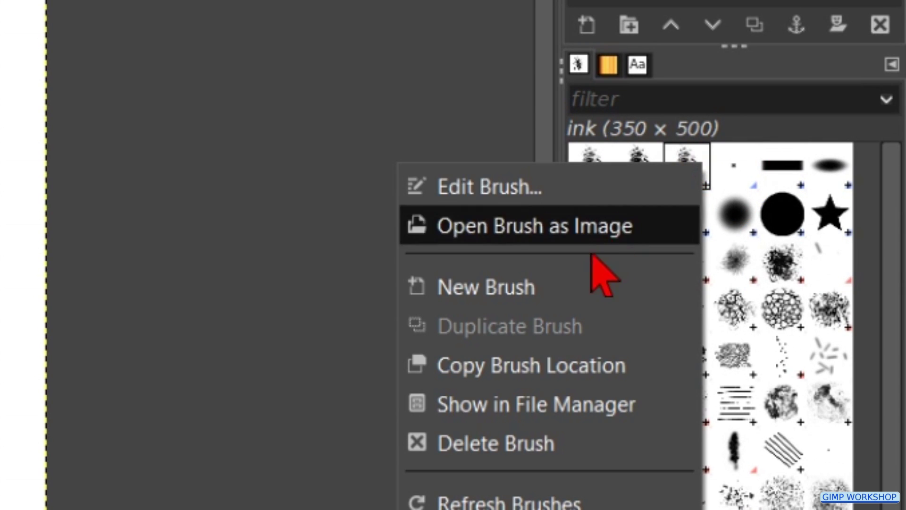
click(482, 415)
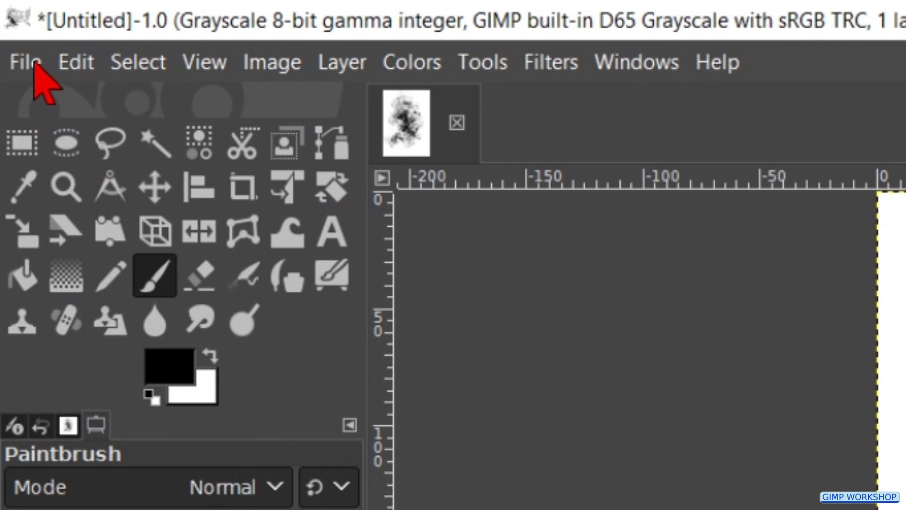
Open 01 woman.jpg from the tu 114 ink smudge portrait folder via File > Open.
click(35, 63)
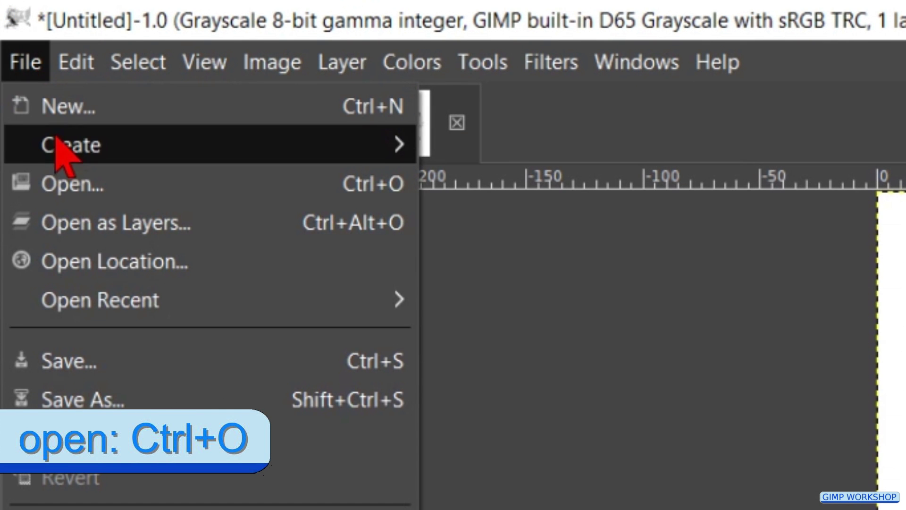
click(84, 185)
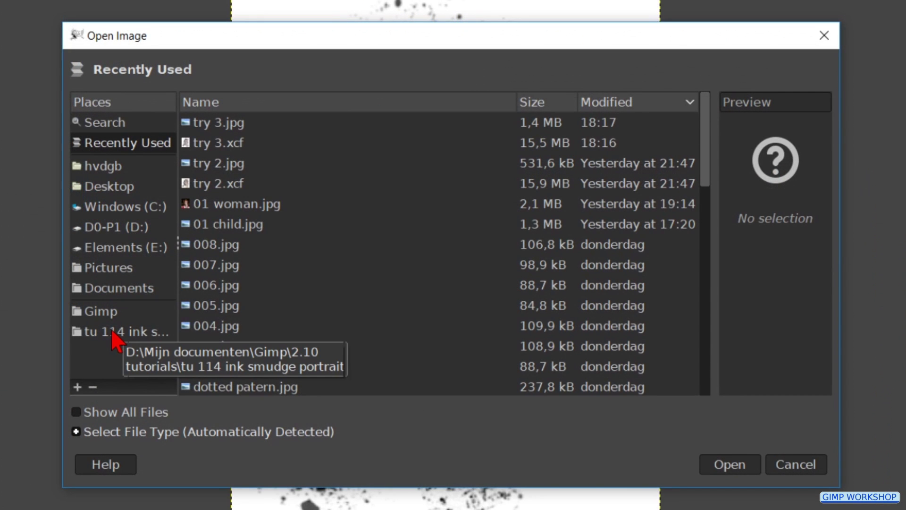
click(115, 332)
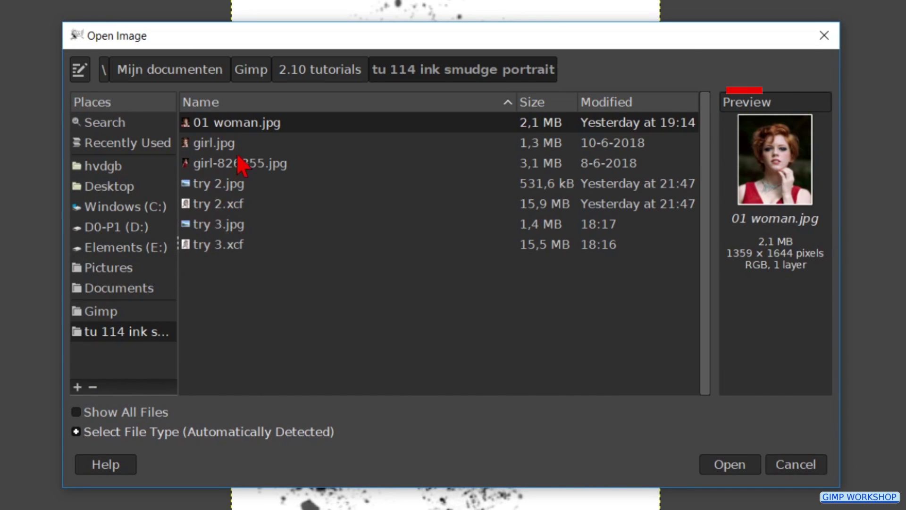
double_click(293, 118)
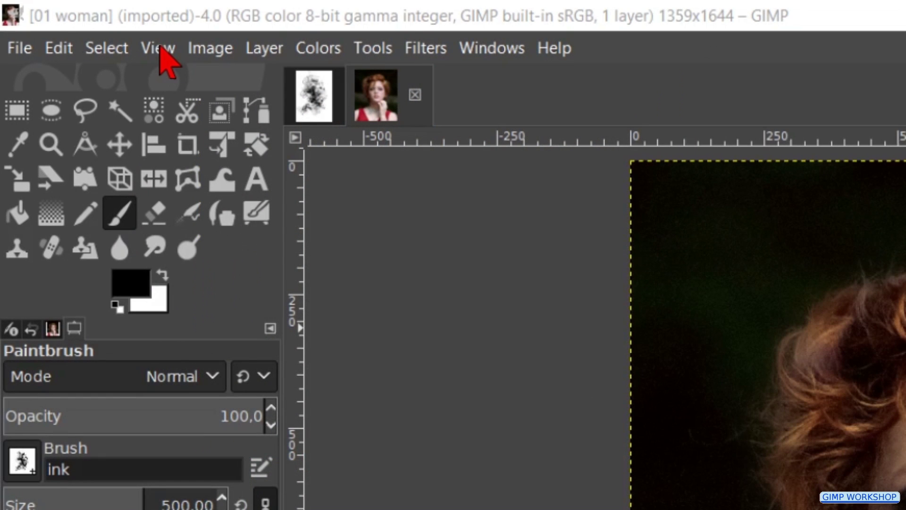
Zoom the view so the whole portrait fits in the window.
click(159, 47)
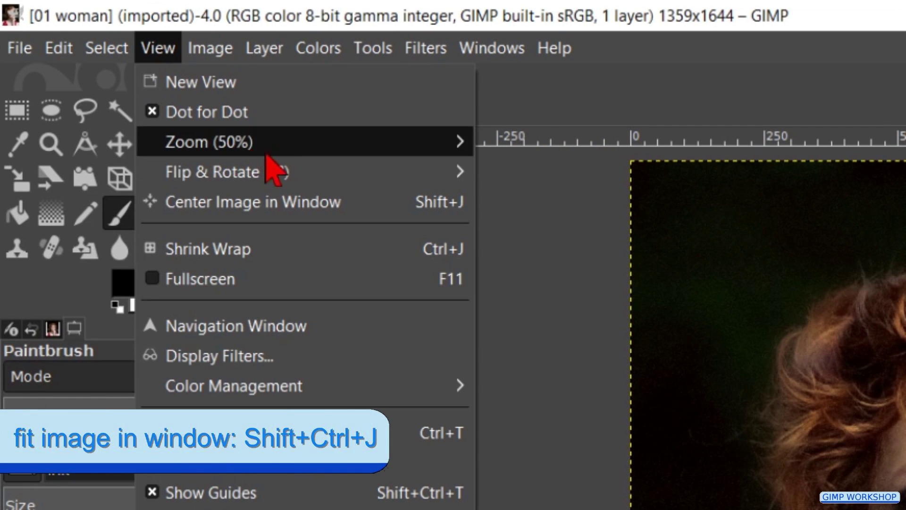
mouse_move(414, 137)
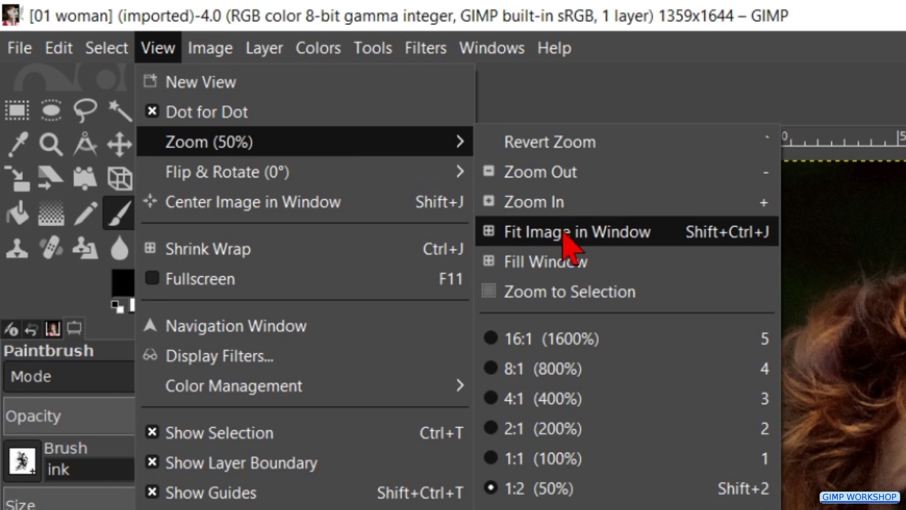
click(563, 240)
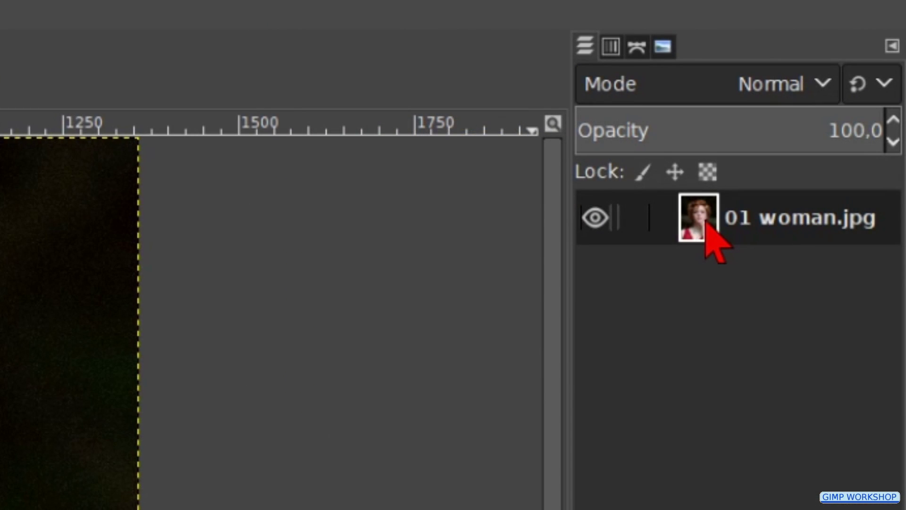
Add an alpha channel to the 01 woman.jpg layer and duplicate it.
right_click(706, 222)
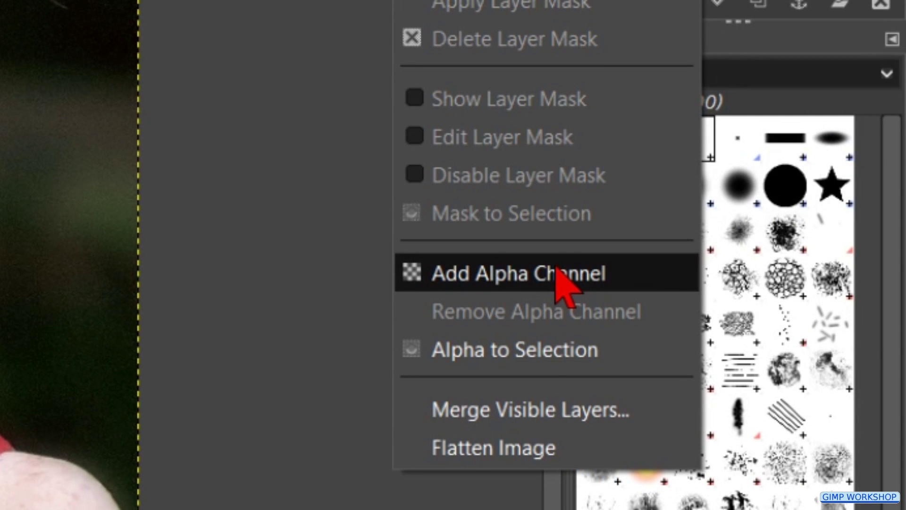
click(557, 273)
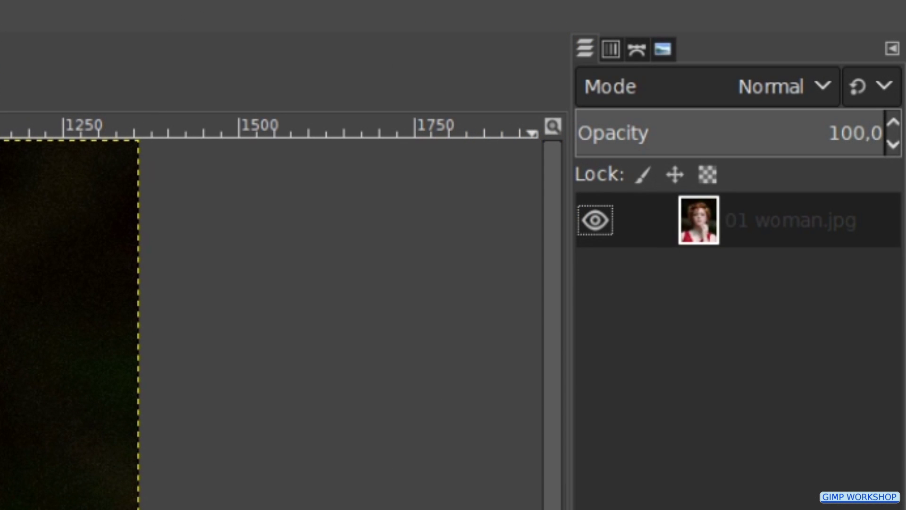
key(ctrl+shift+d)
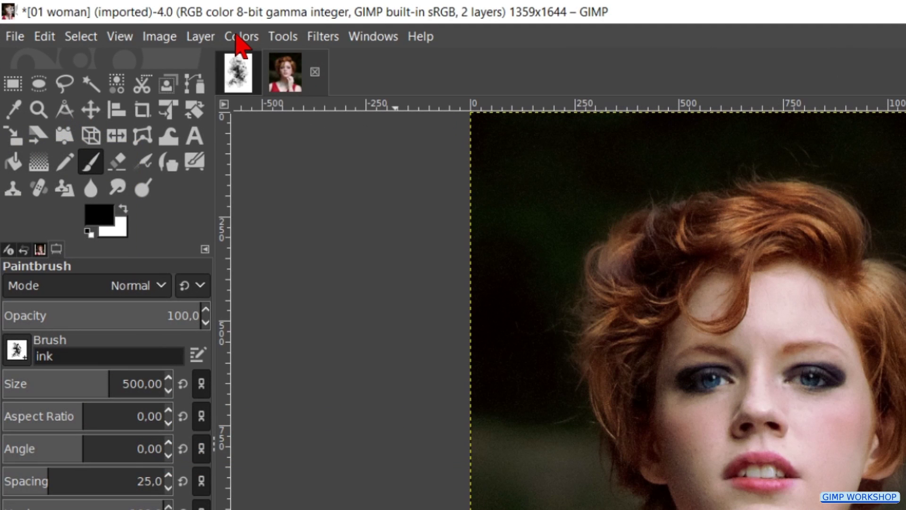
Convert the copy layer with Color to Gray at radius 500 and 10 samples.
click(239, 36)
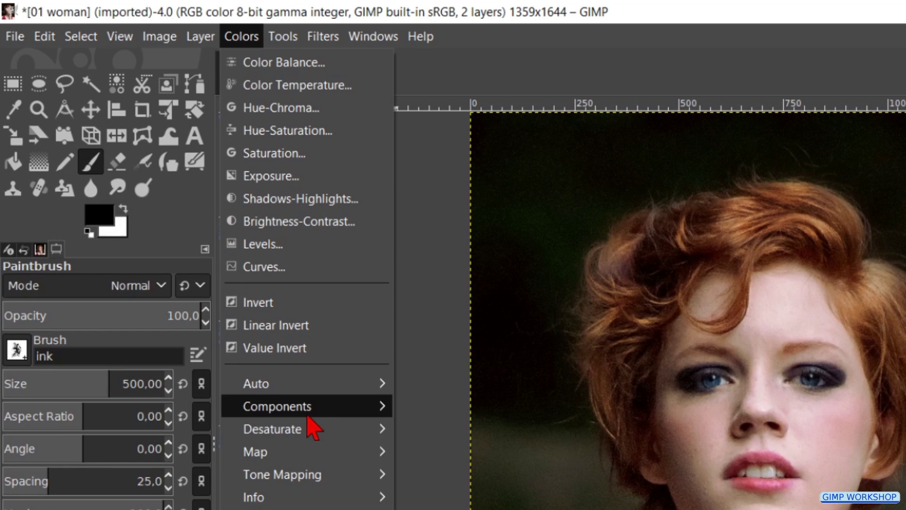
mouse_move(308, 429)
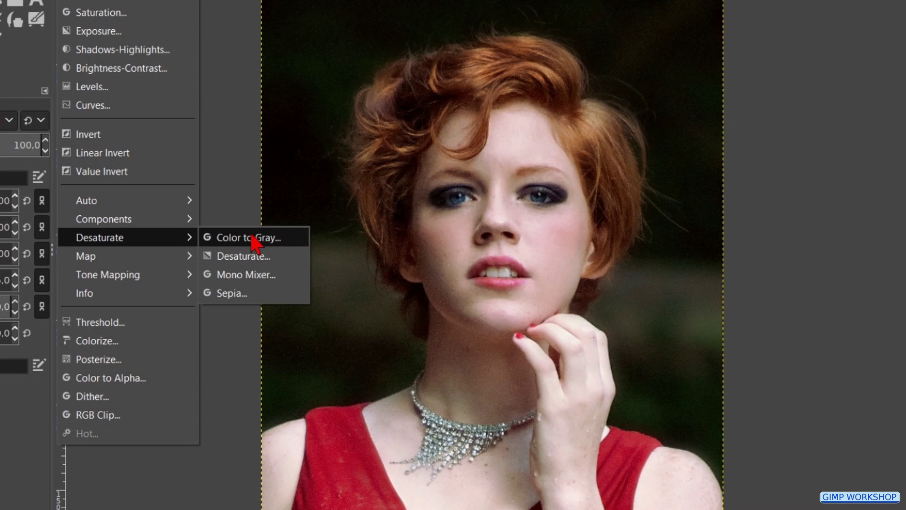
click(252, 236)
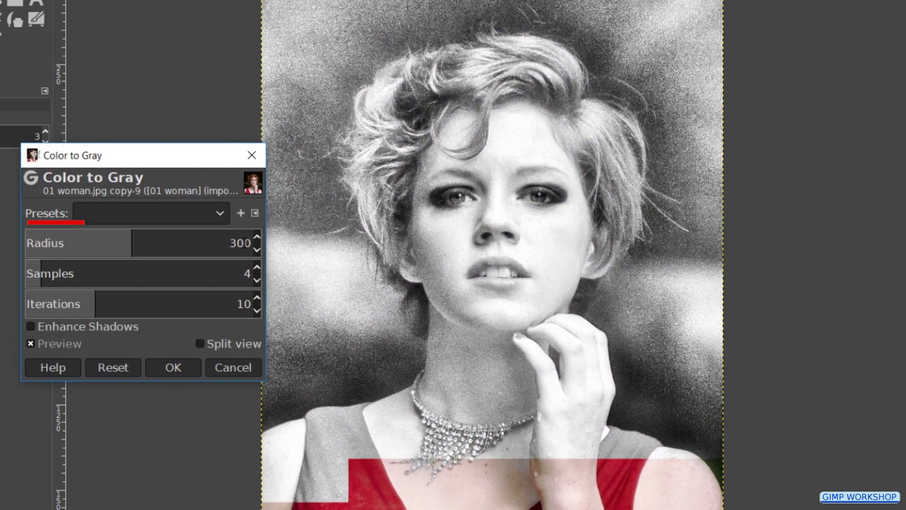
double_click(244, 243)
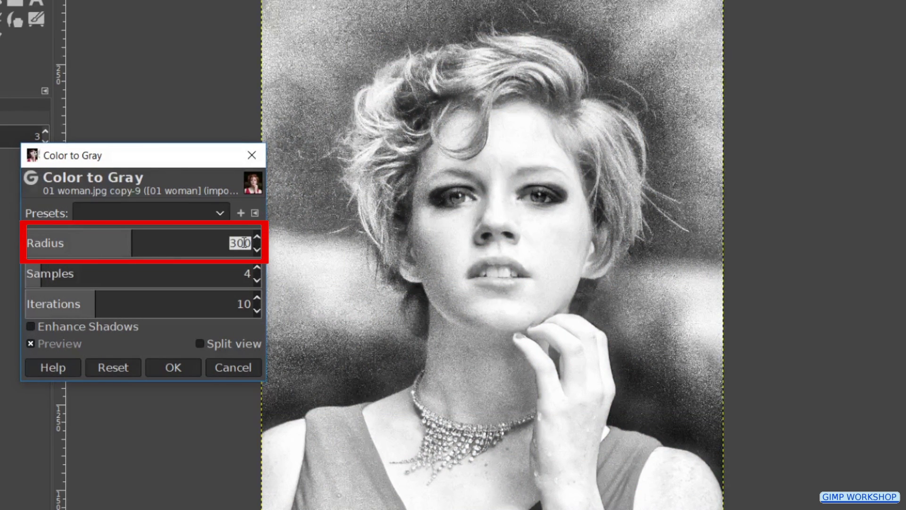
text(5)
key(Return)
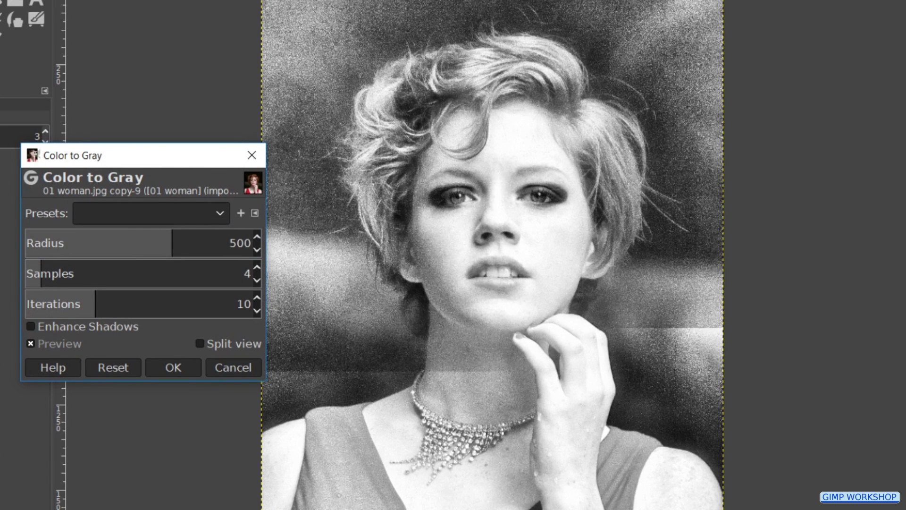
double_click(250, 272)
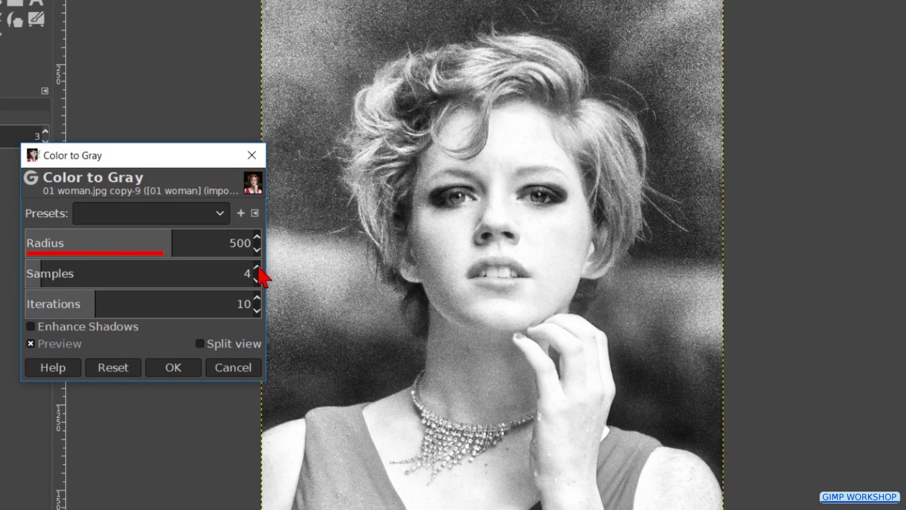
text(5)
key(Return)
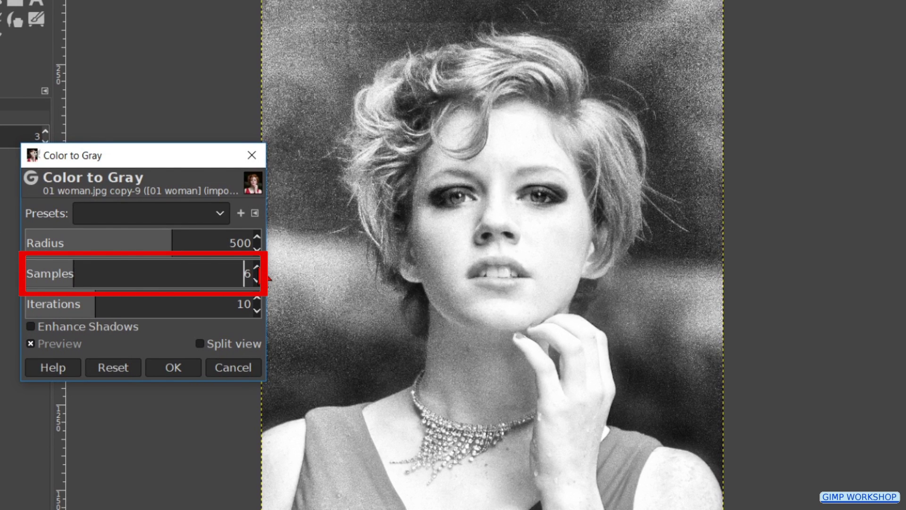
click(256, 268)
click(257, 268)
click(257, 268)
click(257, 267)
click(257, 268)
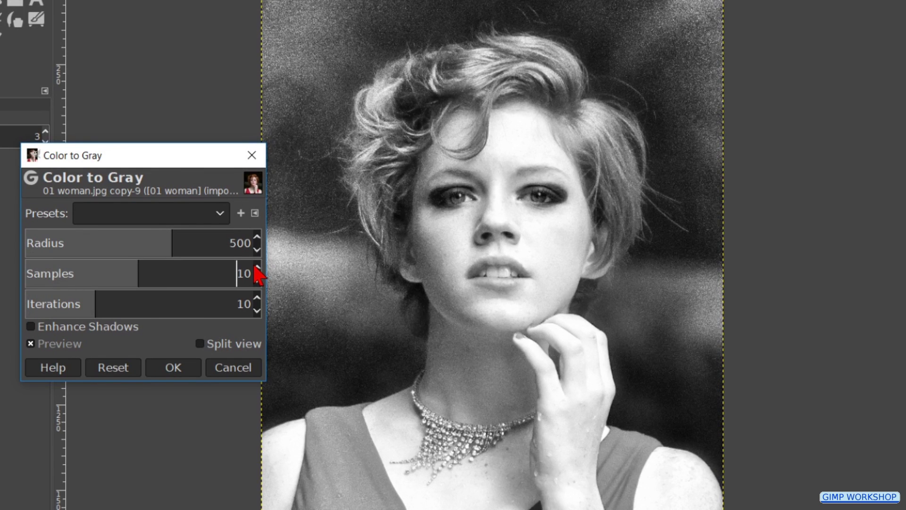
click(173, 369)
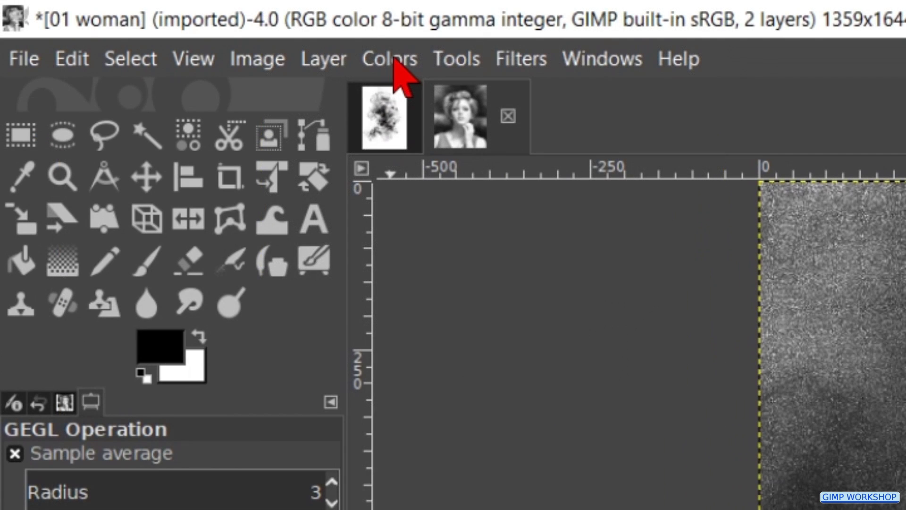
Pull the middle of the Value curve down in Curves to darken the grayscale portrait.
click(392, 59)
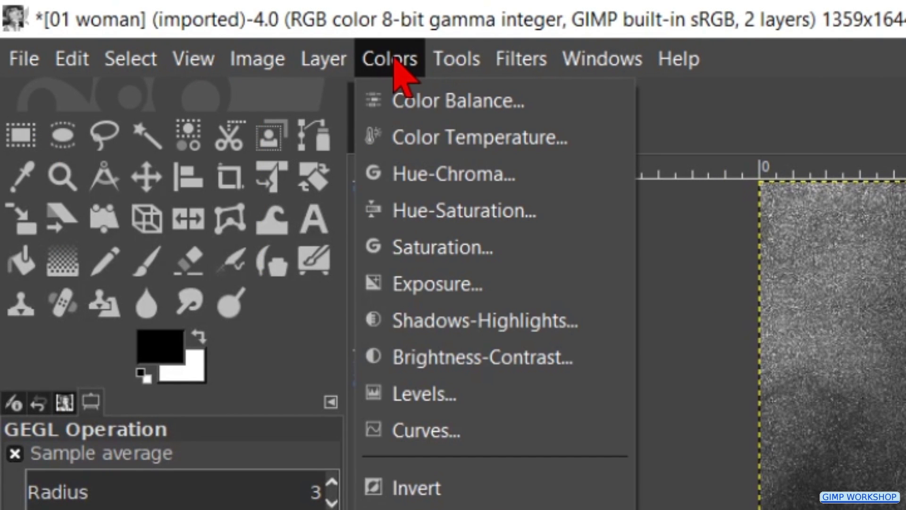
click(424, 432)
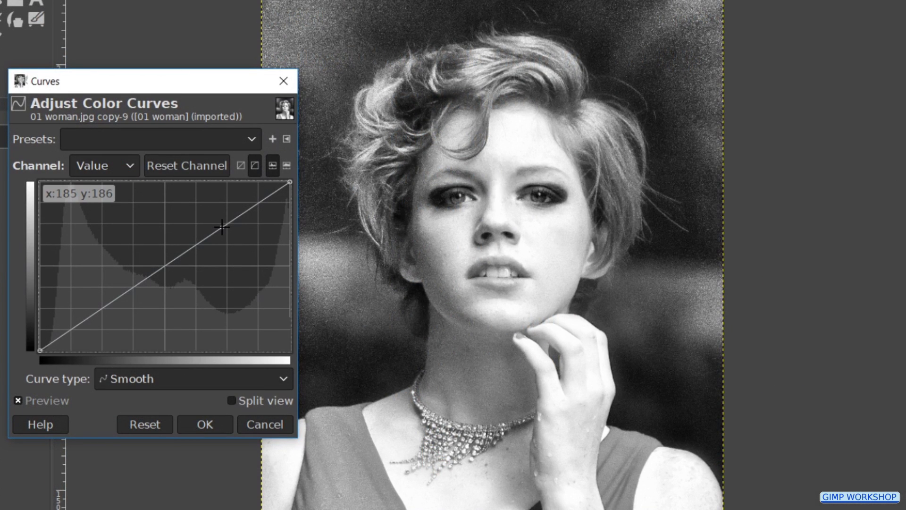
drag(222, 227, 224, 255)
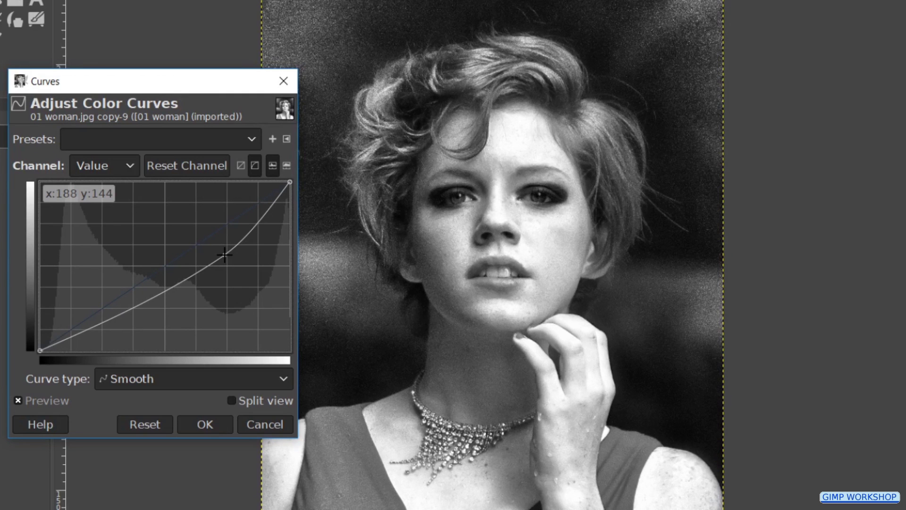
click(205, 425)
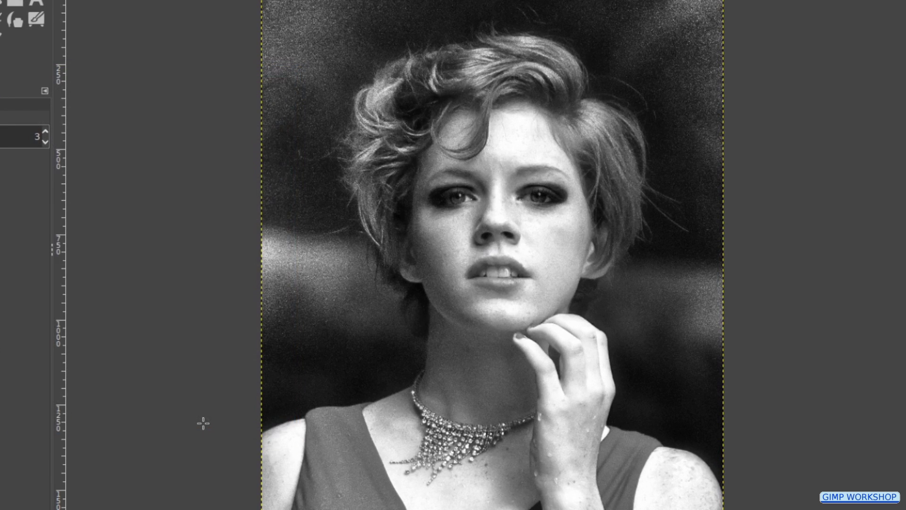
Add a white-filled 1359×1644 layer named 'foreground' over the portrait.
key(shift+ctrl+n)
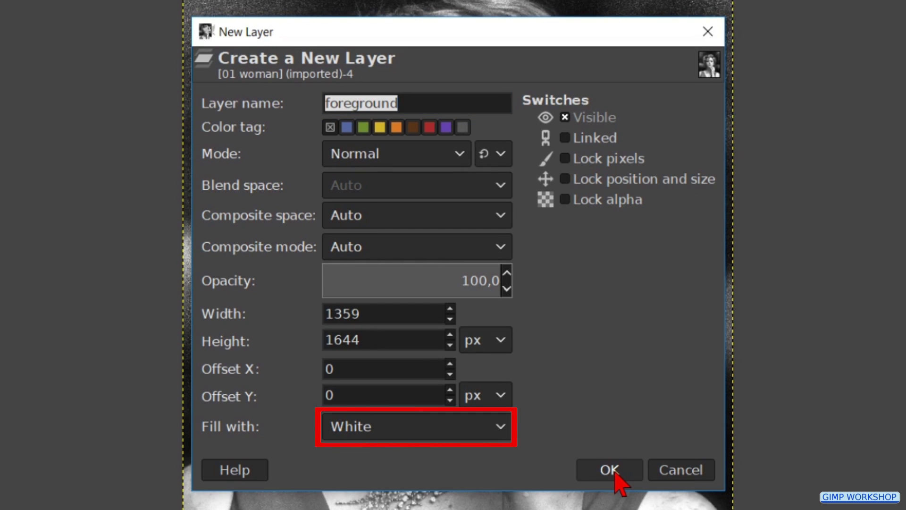
click(615, 472)
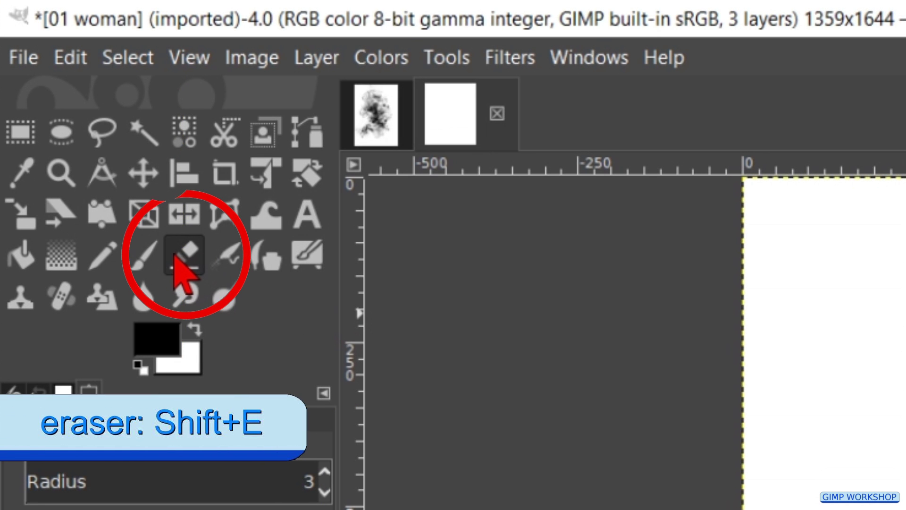
Switch to the Eraser with size 1500, force 75 and Dynamics Off.
click(176, 258)
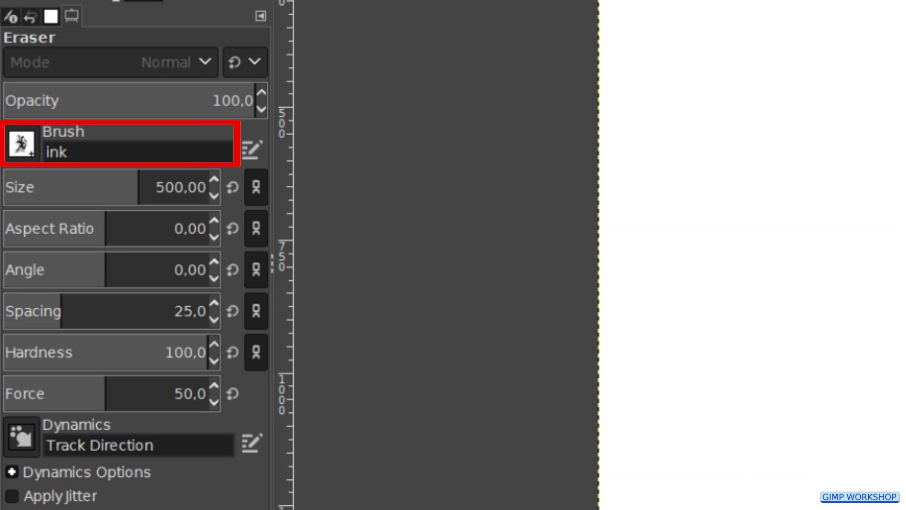
double_click(181, 187)
text(15)
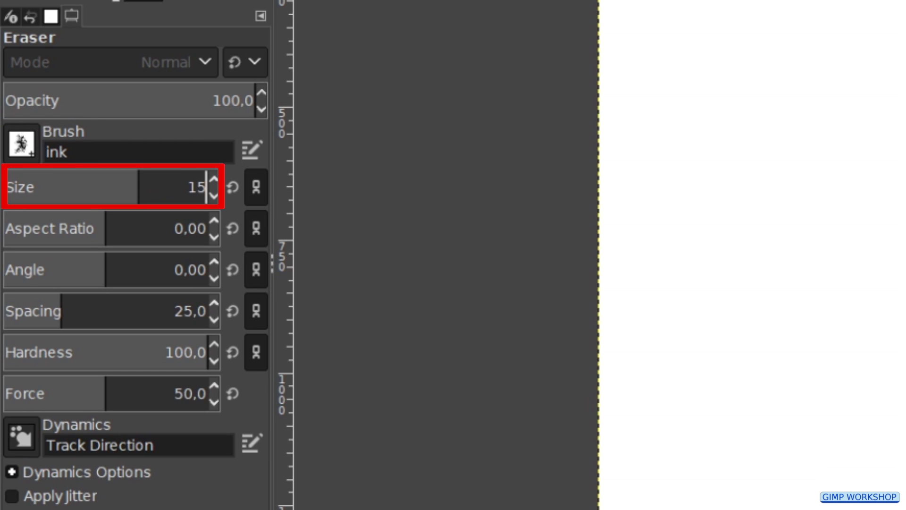
text(00)
key(Return)
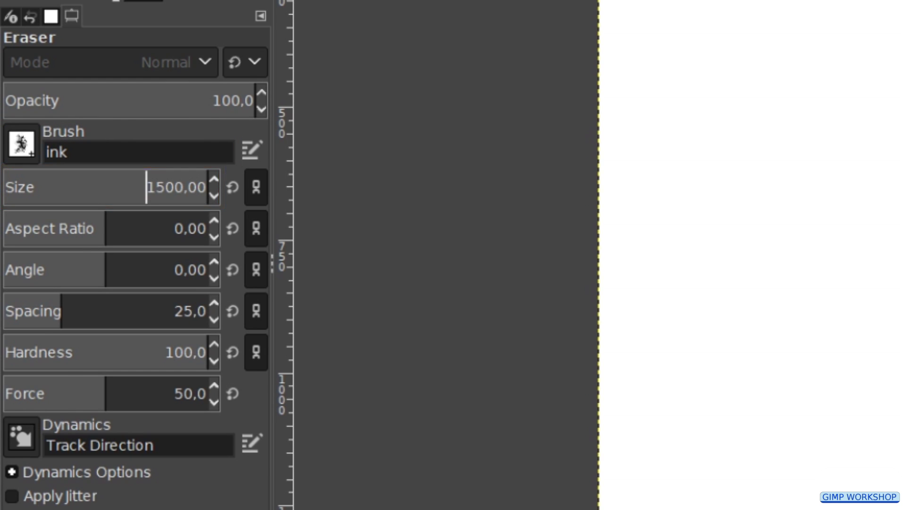
triple_click(200, 396)
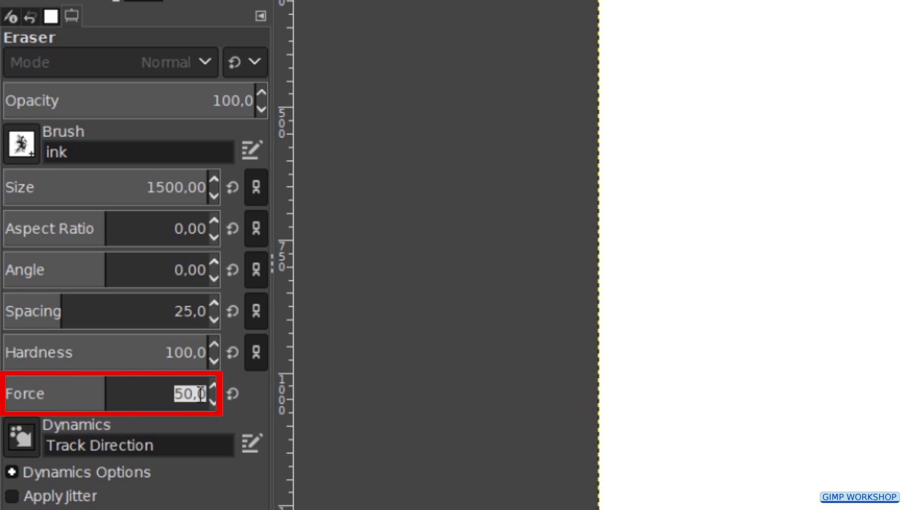
text(75)
key(Return)
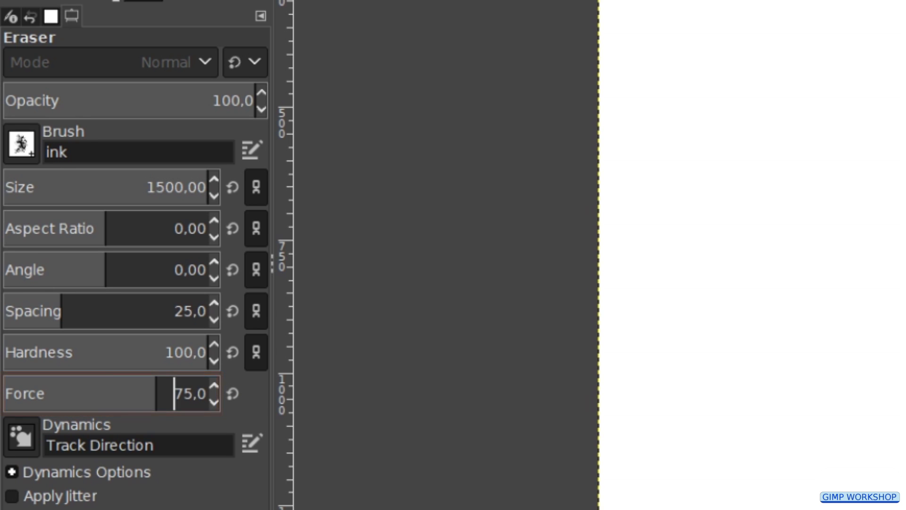
click(21, 436)
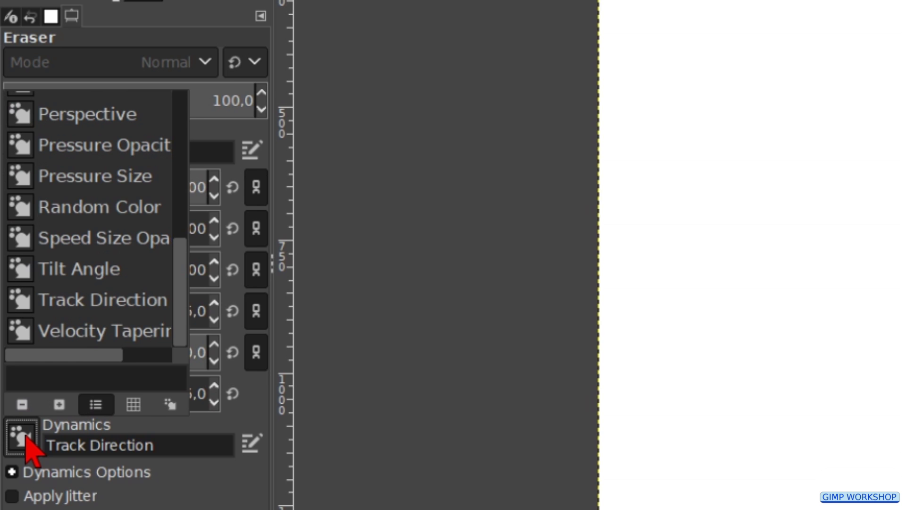
scroll(66, 242, up, 5)
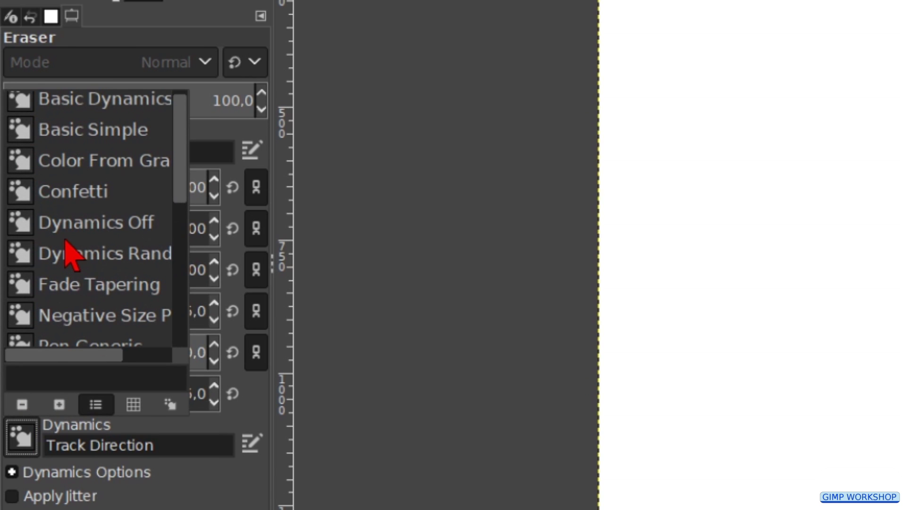
click(92, 222)
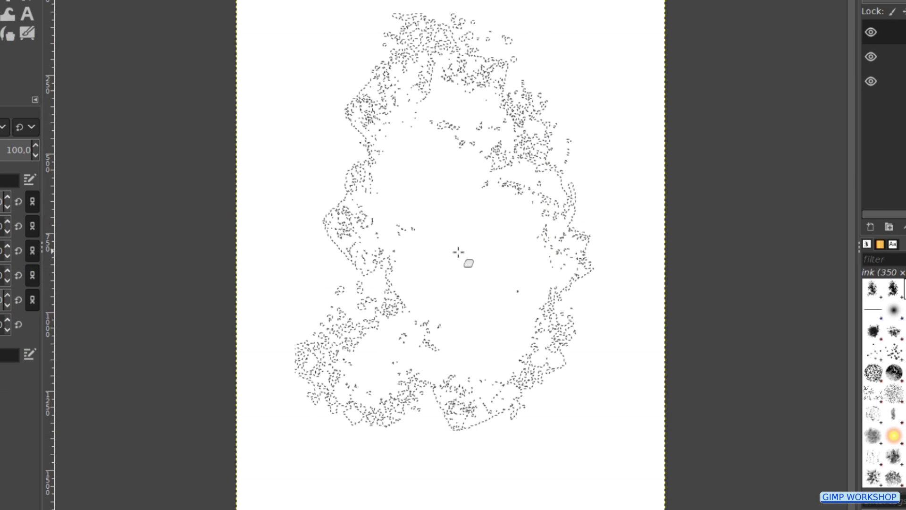
Erase ink-splatter holes over the face and hand, then shrink the eraser toward 720.
key(Delete)
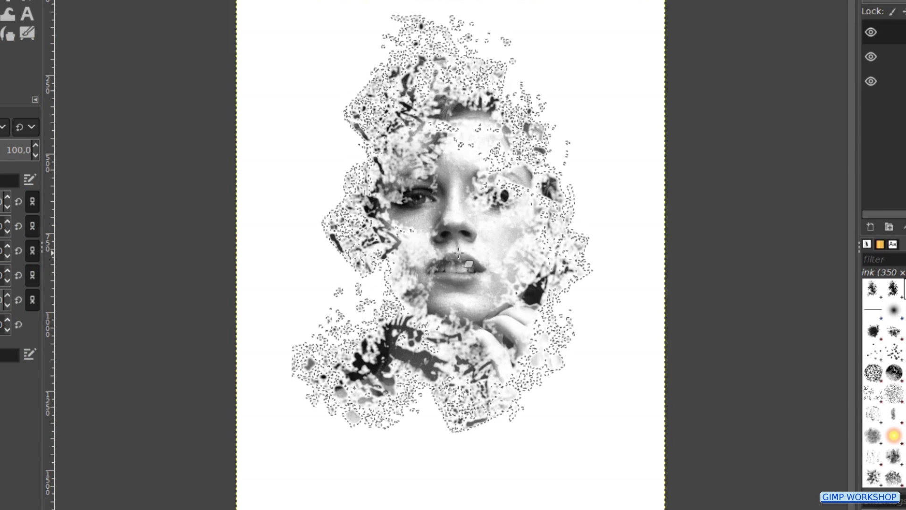
drag(459, 253, 479, 263)
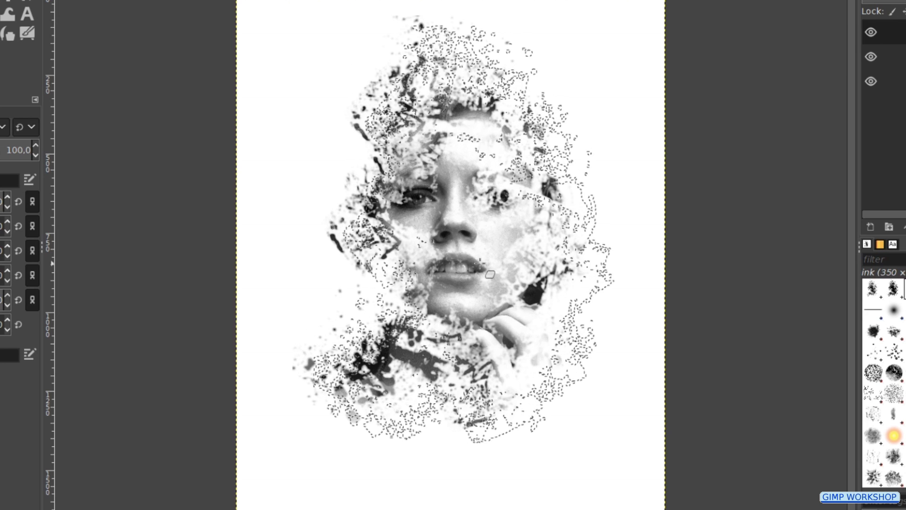
key(Delete)
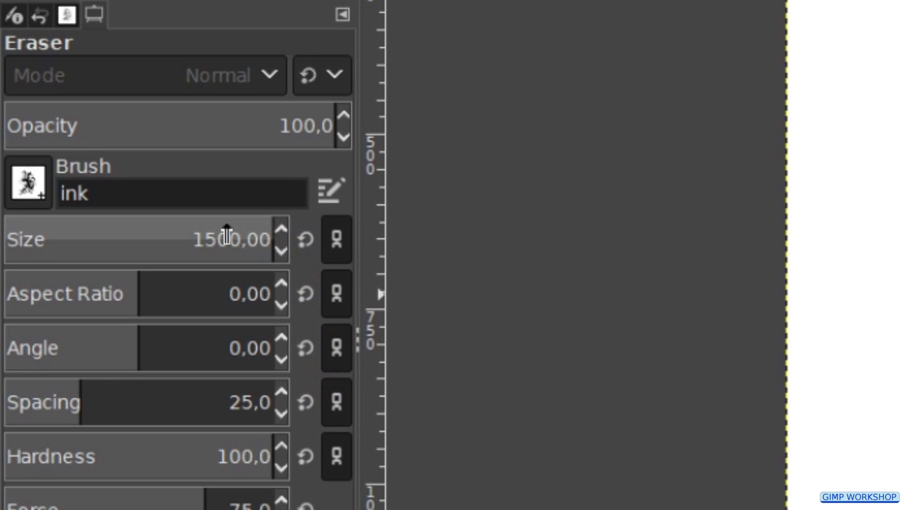
click(226, 233)
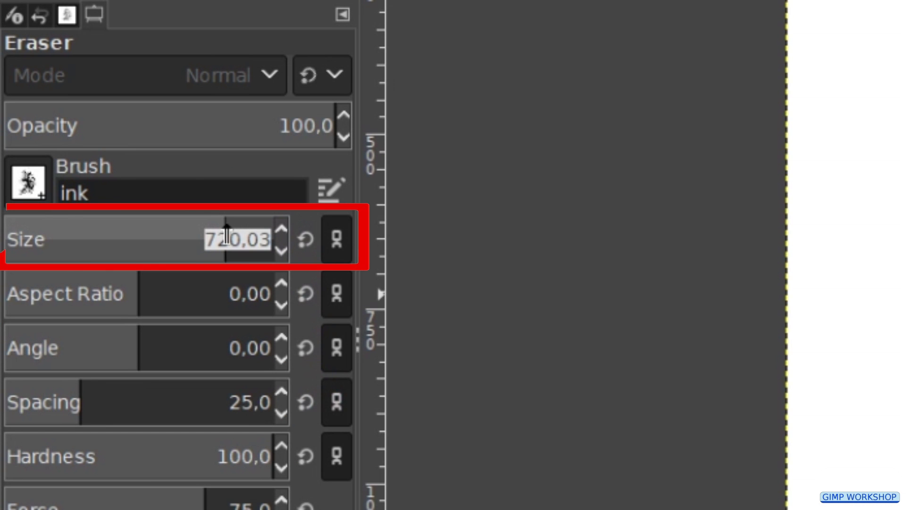
Set the eraser size to 700 and erase splatters right of the hand.
text(7)
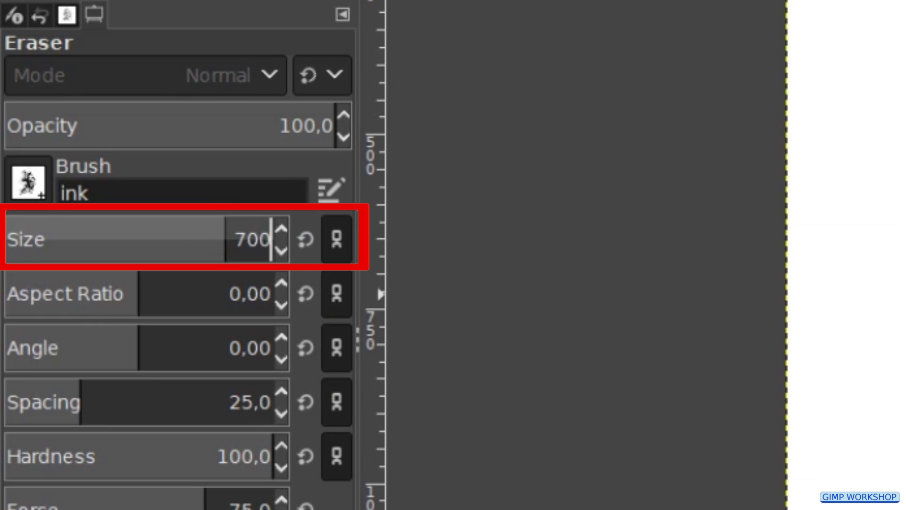
text(00)
key(Return)
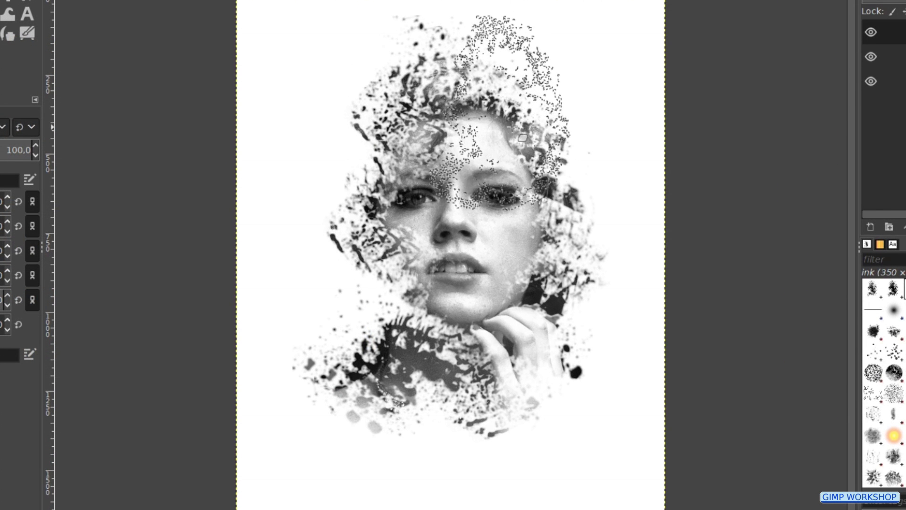
mouse_move(533, 425)
mouse_down()
mouse_move(536, 360)
mouse_move(527, 353)
mouse_move(541, 441)
mouse_up()
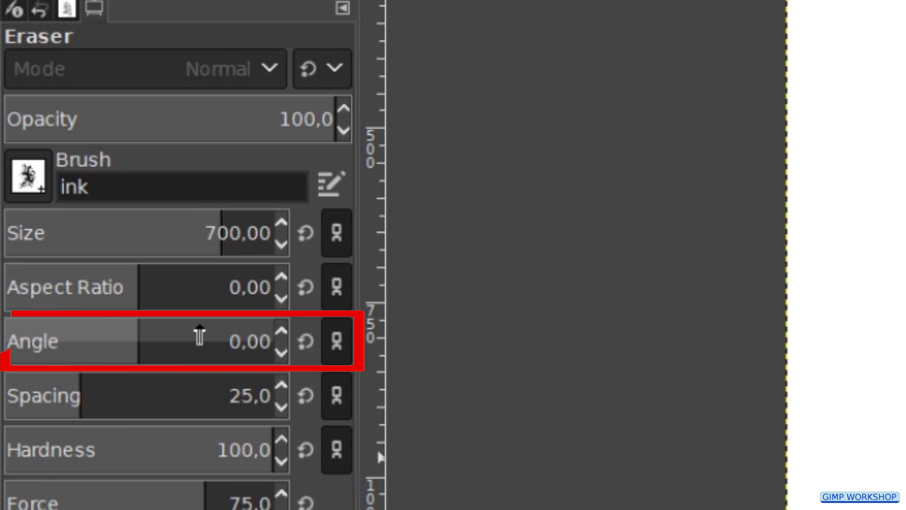
Rotate the brush to 80.50 and -69.65 degrees, erasing the lower left and lower-right hand.
click(199, 336)
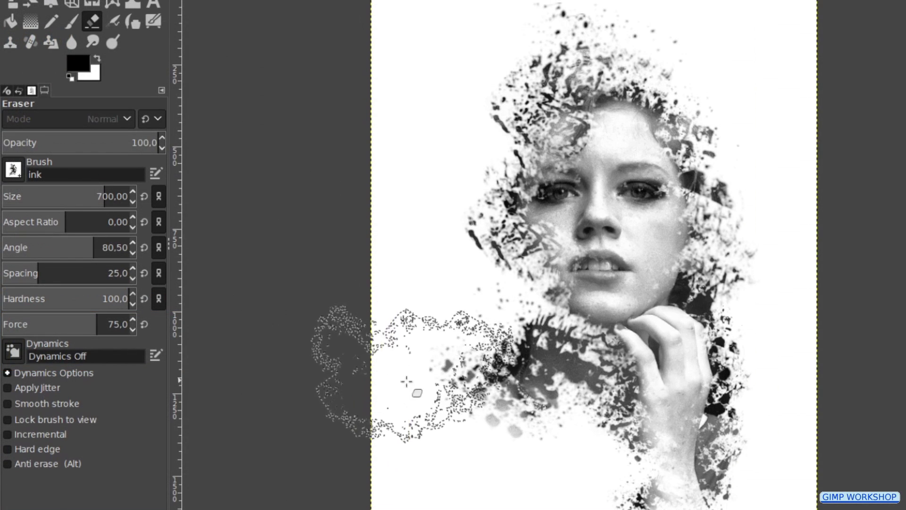
drag(406, 381, 467, 442)
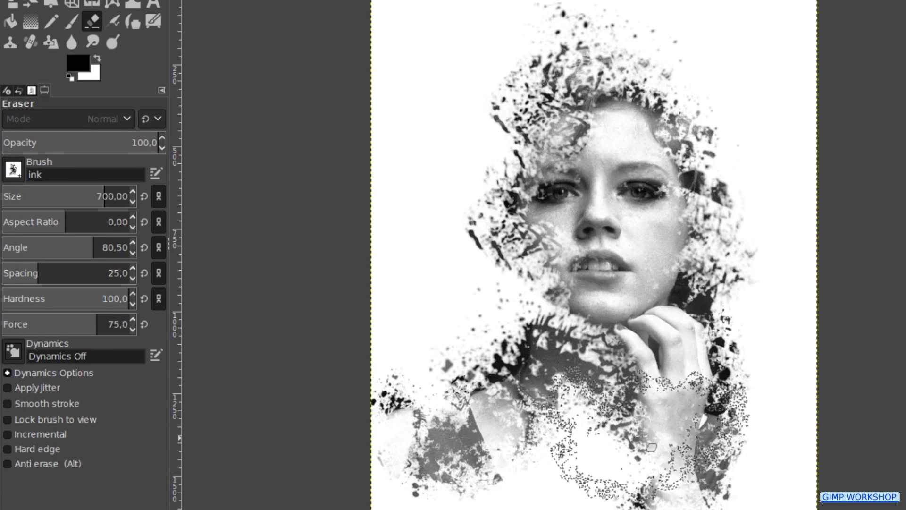
click(42, 249)
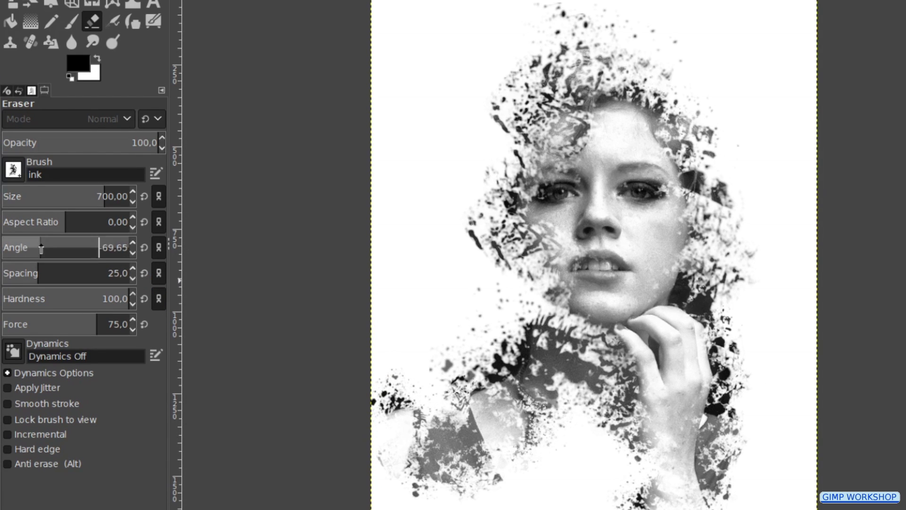
click(702, 424)
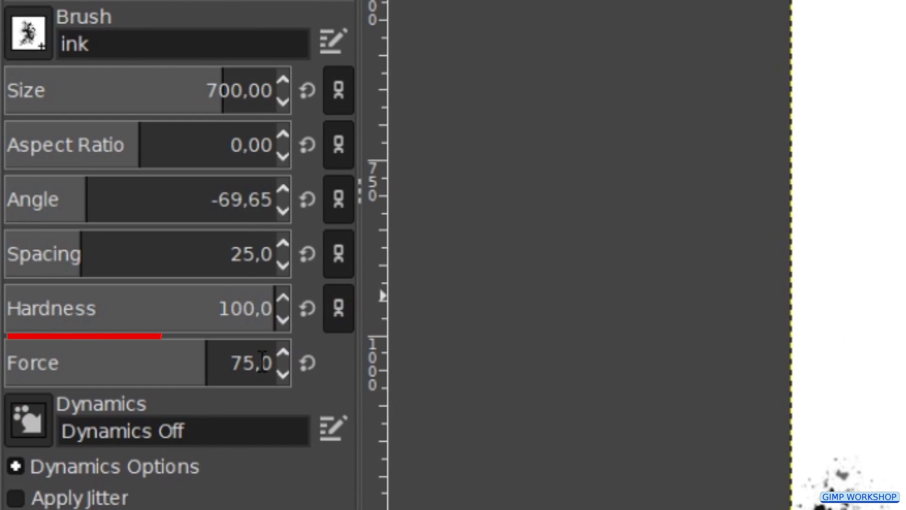
Lower force to 30, angle the brush to 94.97°, and dab hair texture at upper left.
click(123, 324)
text(30)
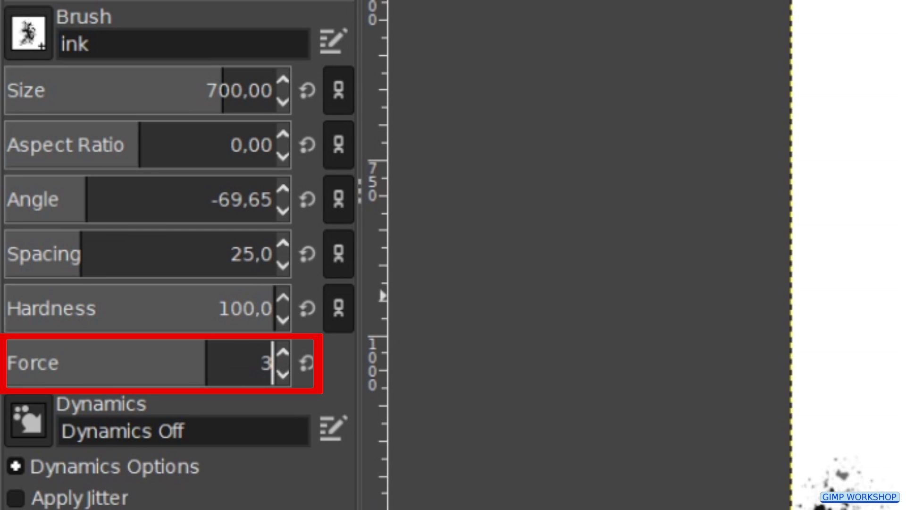
key(Return)
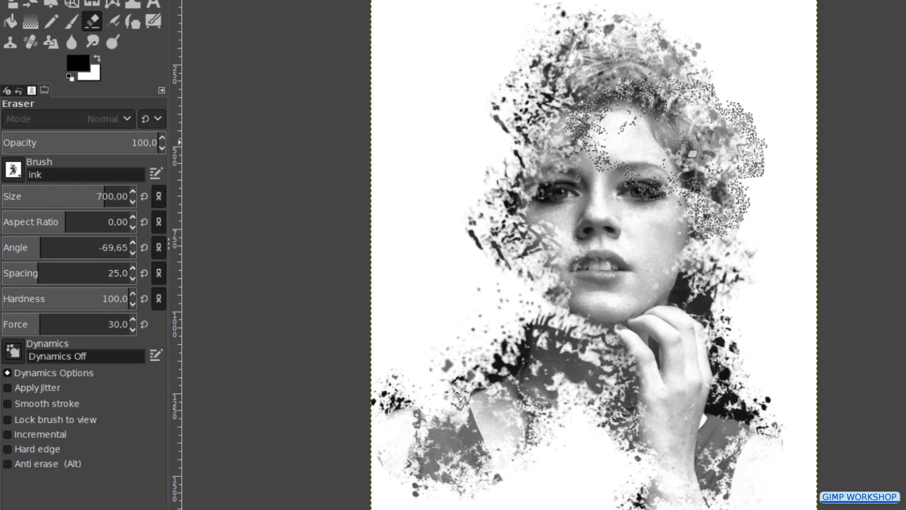
click(77, 245)
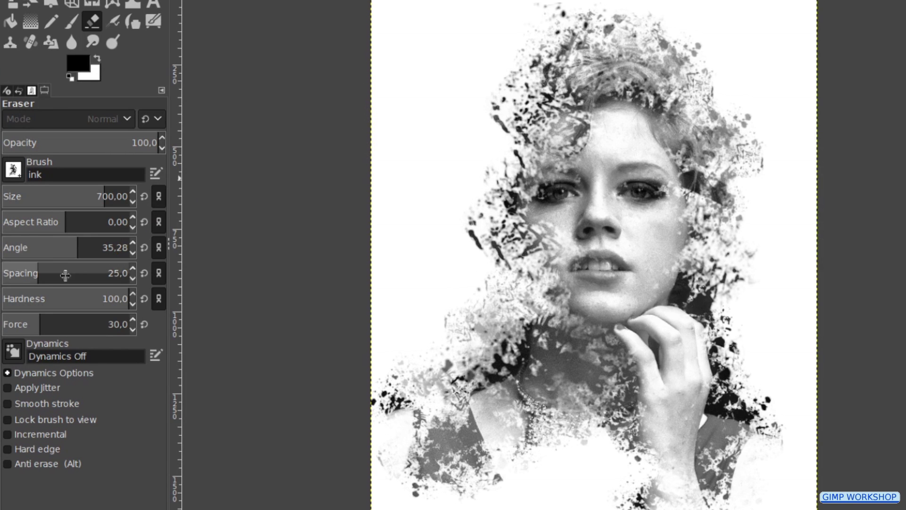
click(98, 248)
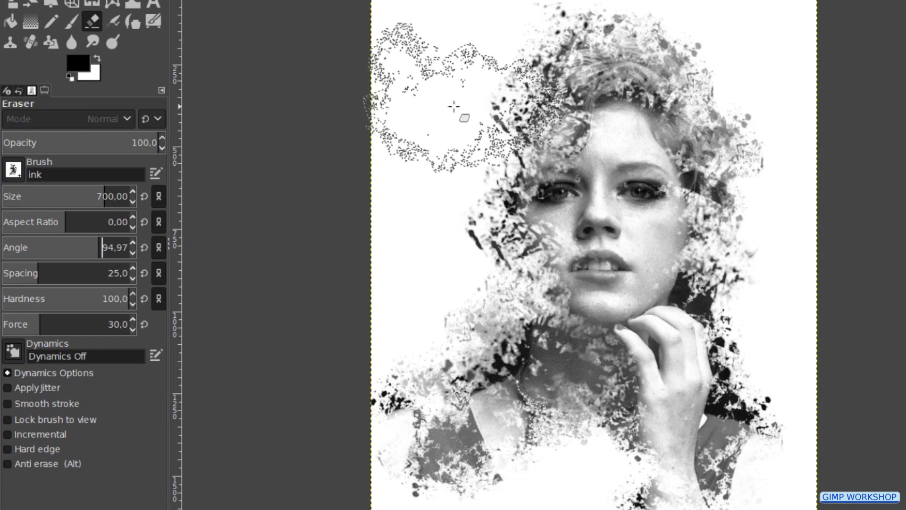
click(498, 115)
click(501, 115)
click(504, 115)
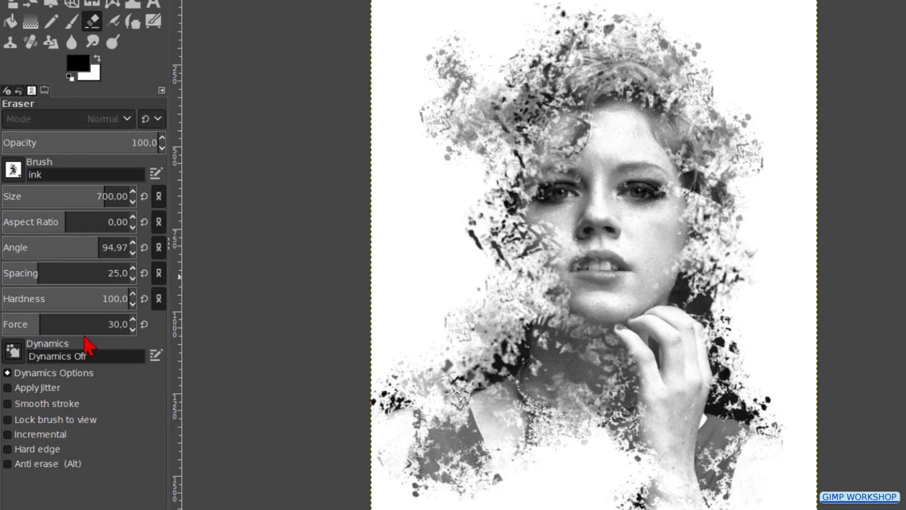
Reset the angle, undo two stray dabs, and re-erase the grey splatter right of the face.
click(144, 247)
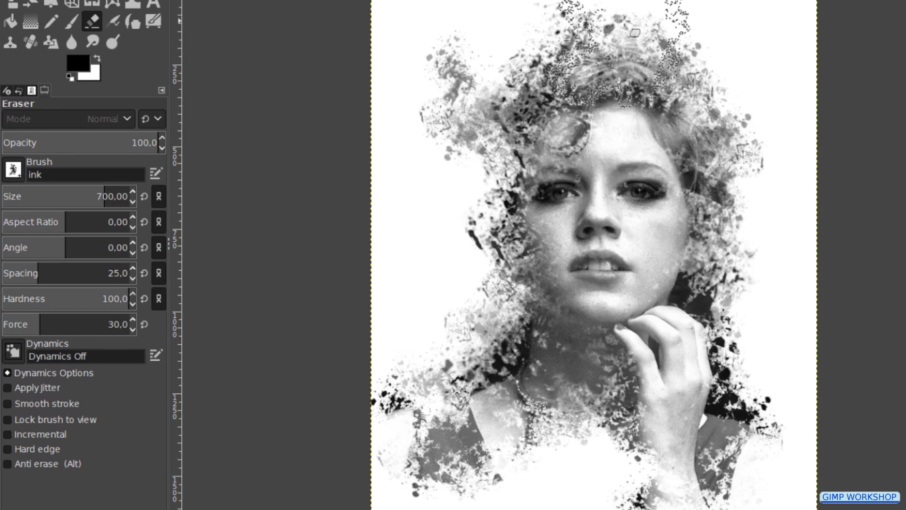
key(ctrl+z)
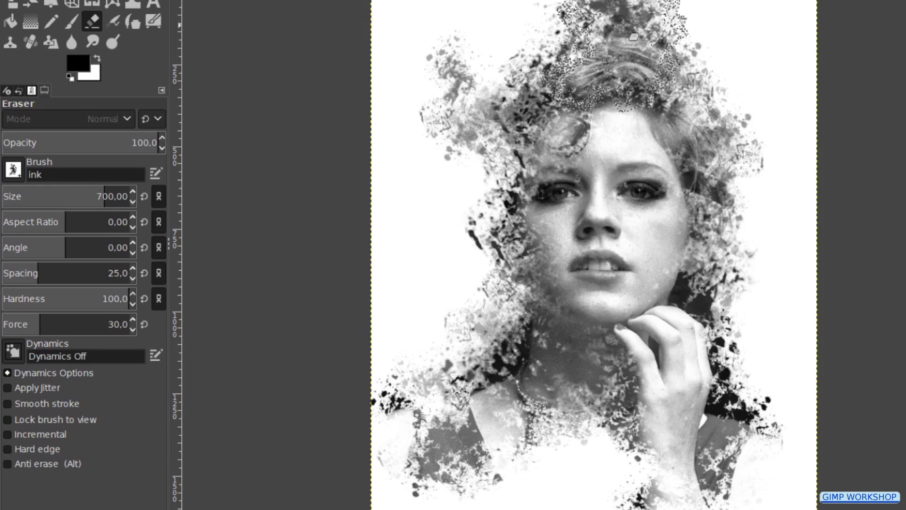
key(ctrl+z)
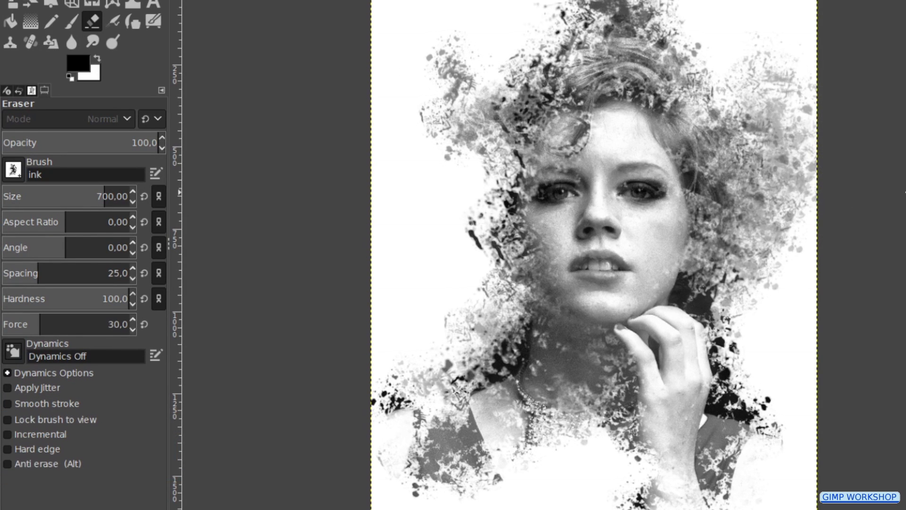
drag(831, 156, 783, 232)
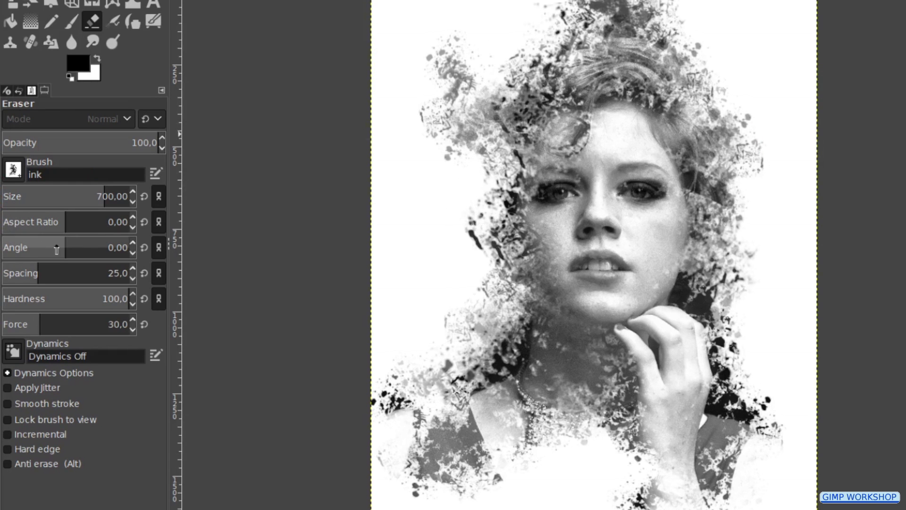
click(96, 246)
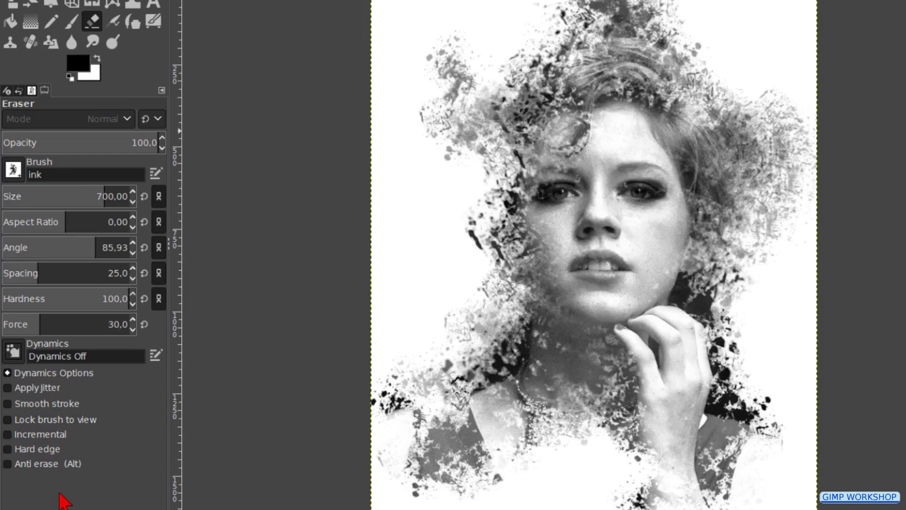
Stamp one more erasure left of the face, then add a white mask to 01 woman.jpg copy.
click(489, 267)
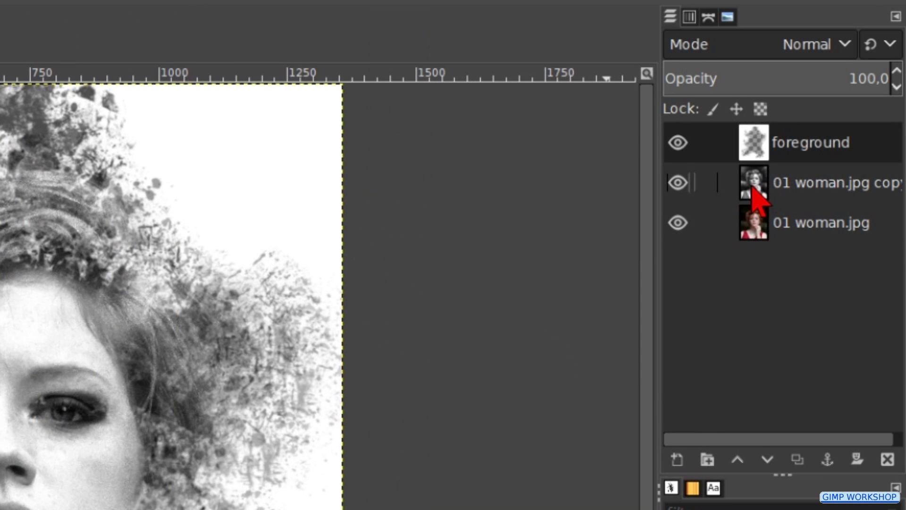
click(752, 187)
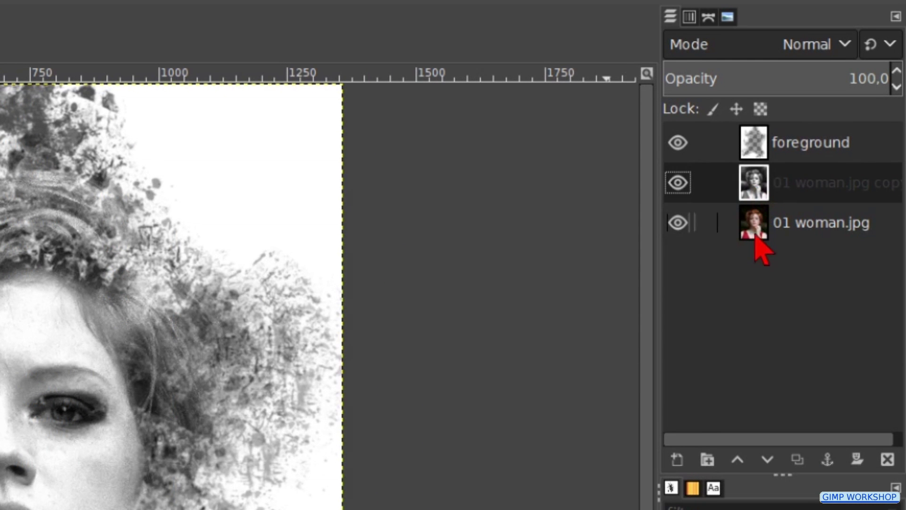
click(856, 460)
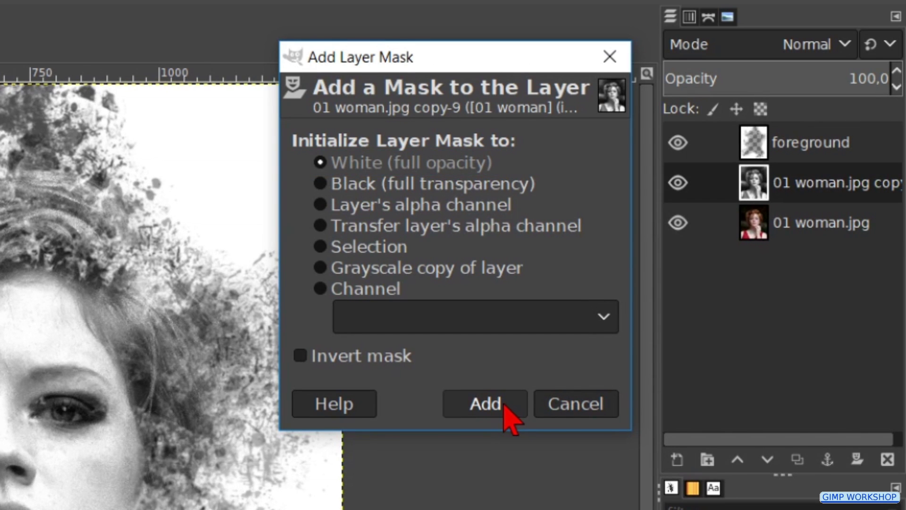
click(504, 405)
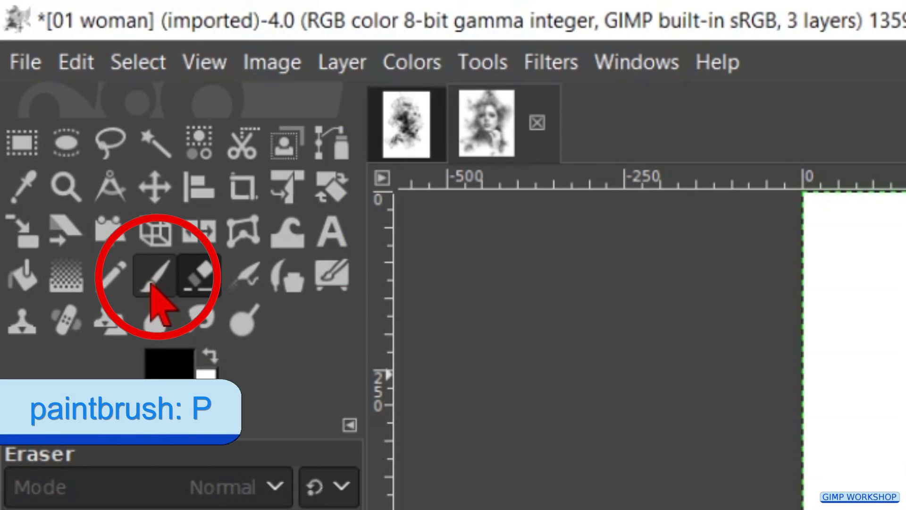
Paint black on the mask over the hair, lower-right sleeve and lower-left chest.
click(151, 285)
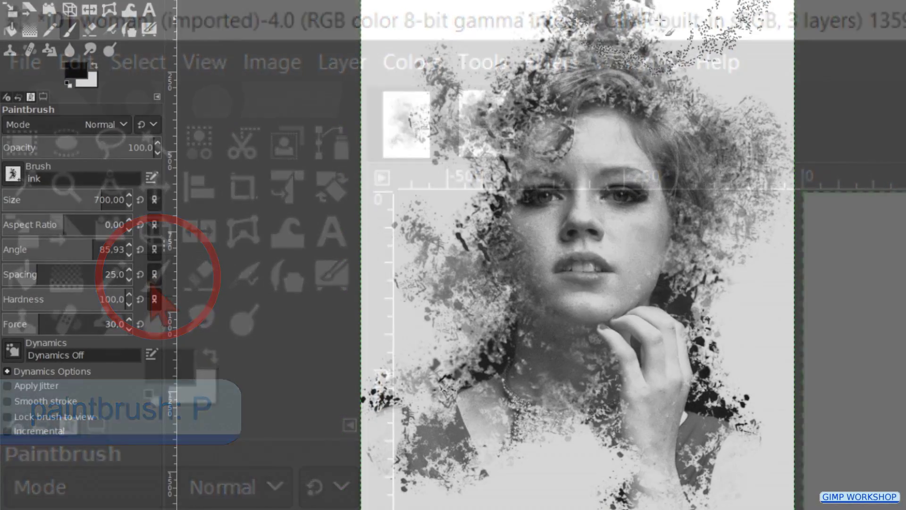
mouse_move(684, 57)
mouse_down()
mouse_move(589, 81)
mouse_move(612, 97)
mouse_move(680, 111)
mouse_move(601, 121)
mouse_move(623, 156)
mouse_move(641, 157)
mouse_move(699, 127)
mouse_move(628, 236)
mouse_move(614, 212)
mouse_move(655, 206)
mouse_up()
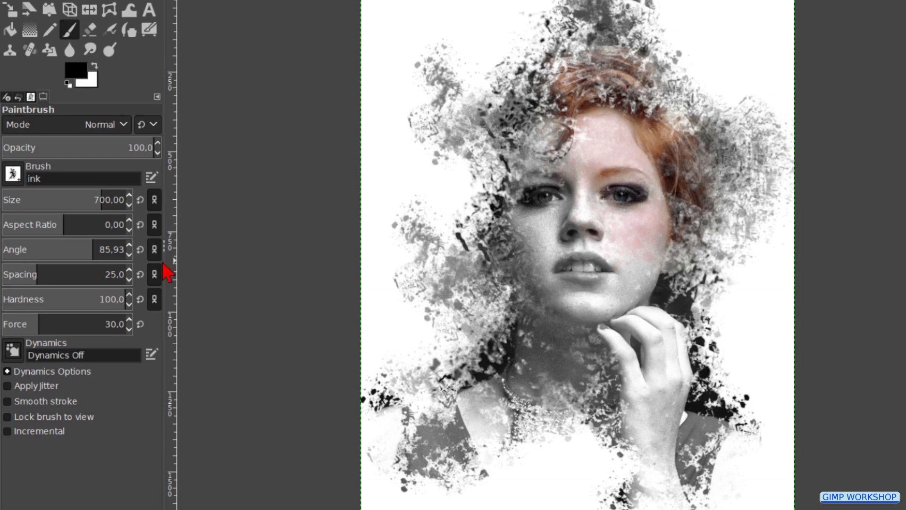
click(141, 249)
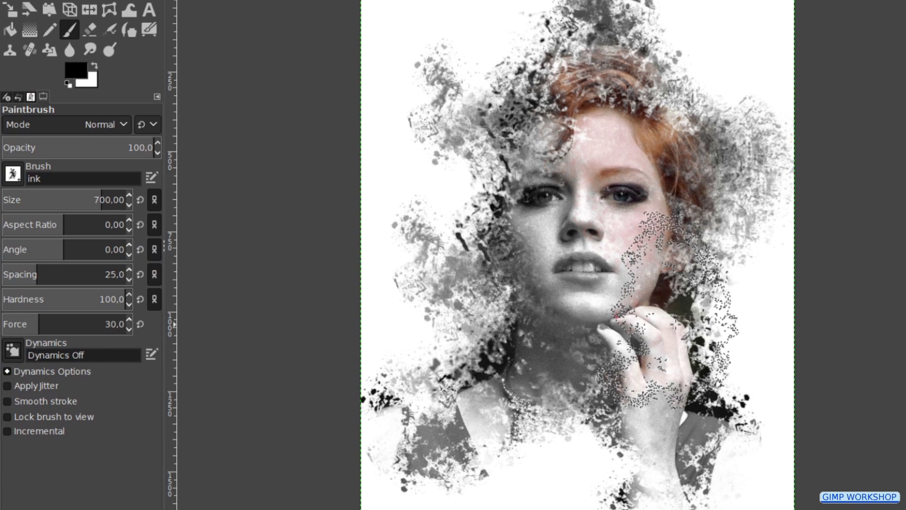
drag(680, 346, 708, 415)
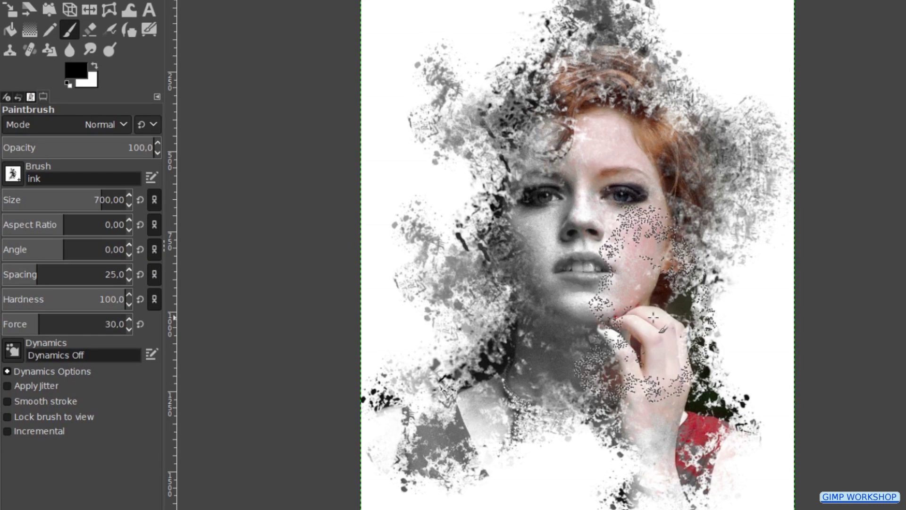
mouse_move(472, 425)
mouse_down()
mouse_move(463, 416)
mouse_move(443, 420)
mouse_move(484, 394)
mouse_up()
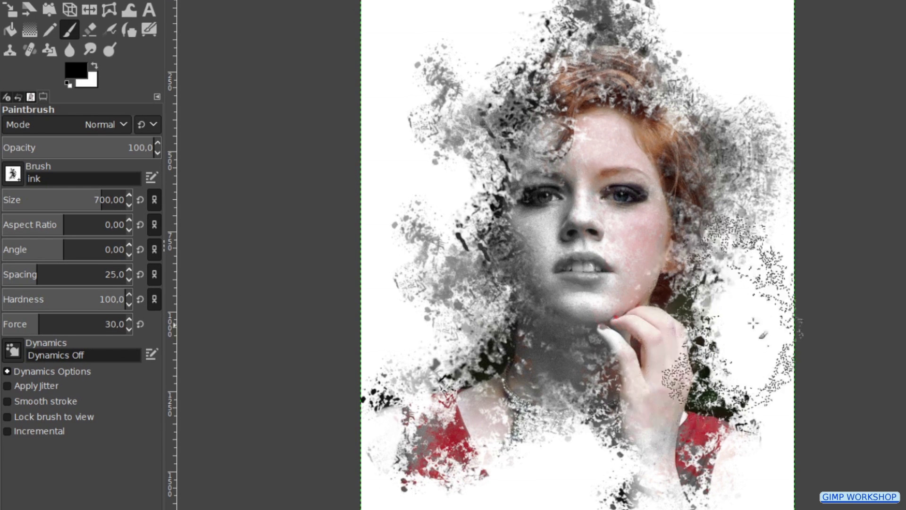